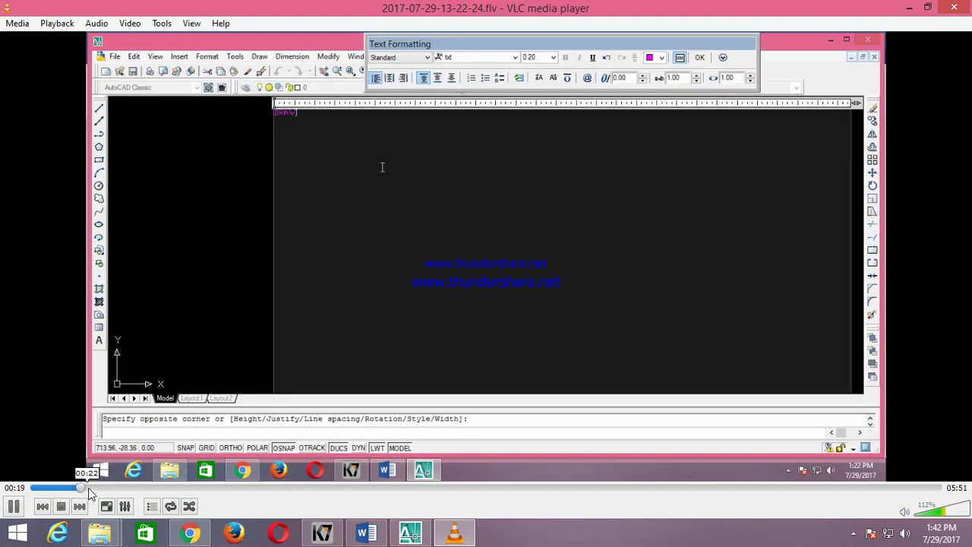
# Step: Skip the lesson past the heading typing to about 01:07, where the note is scaled
pyautogui.moveTo(99, 490); pyautogui.dragTo(124, 490)
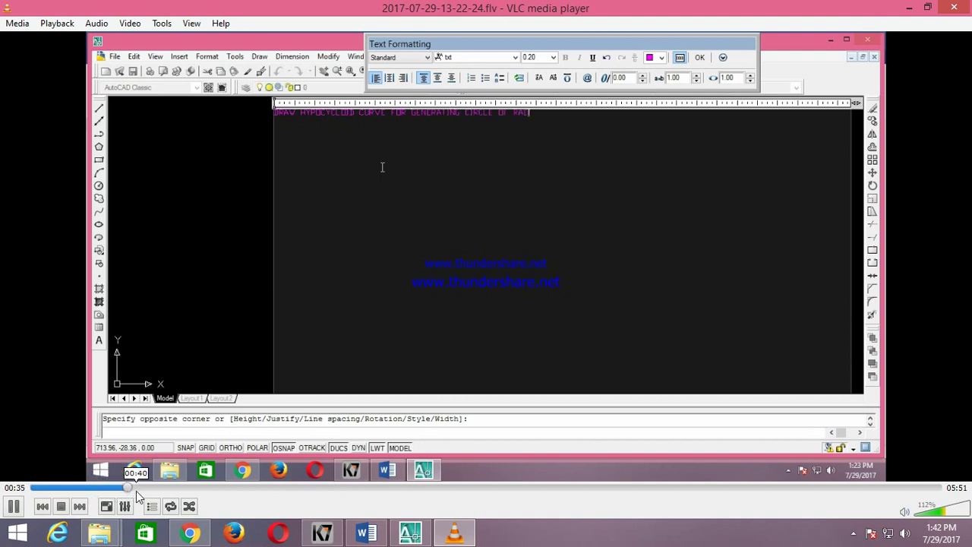
pyautogui.click(140, 491)
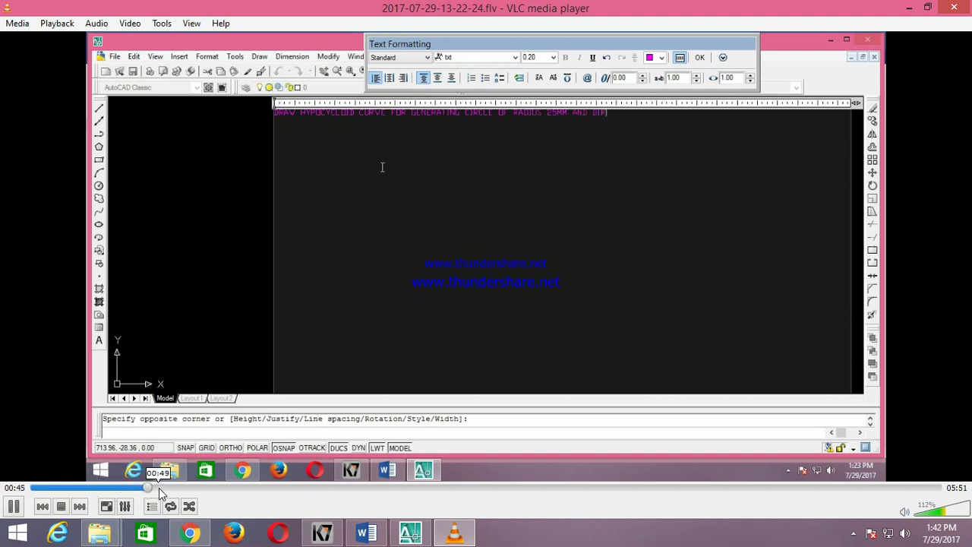
pyautogui.moveTo(159, 488); pyautogui.dragTo(178, 487)
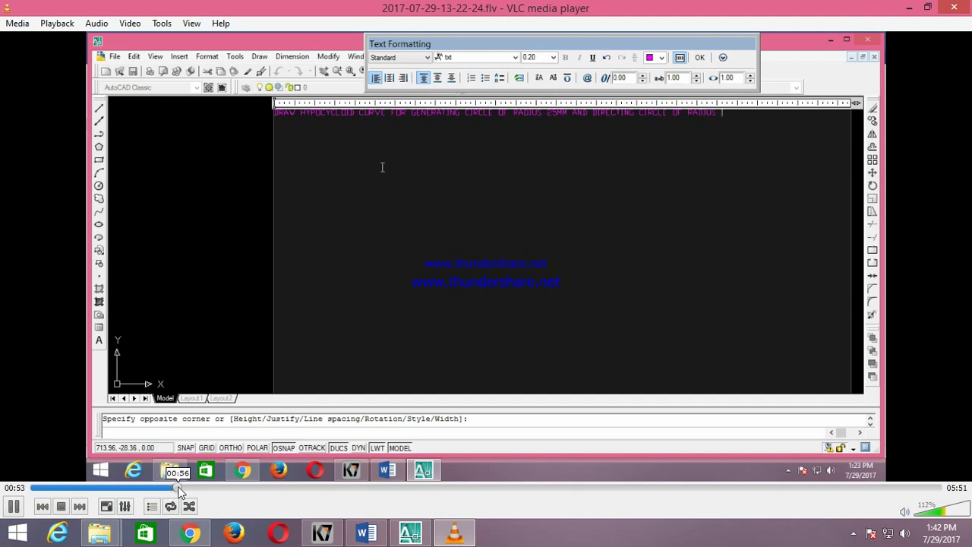
pyautogui.click(193, 486)
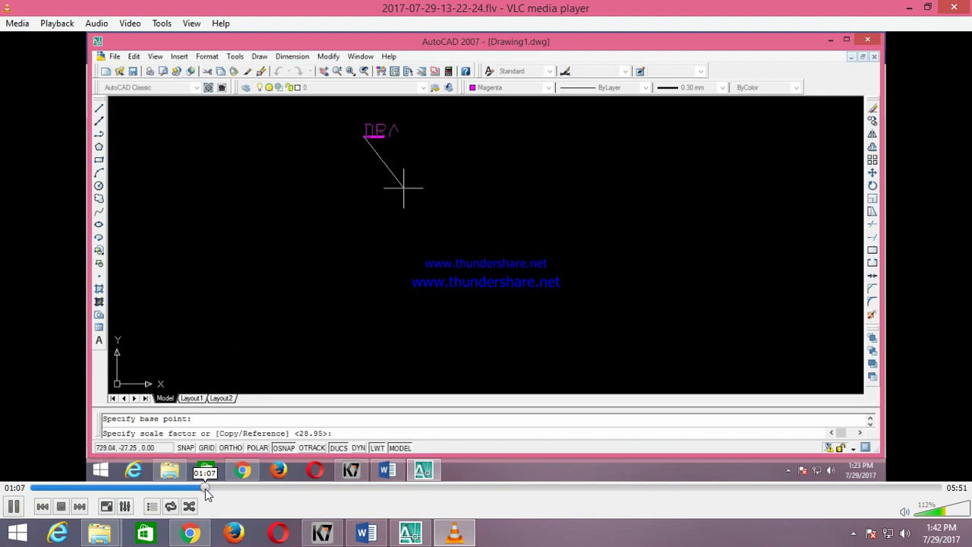
# Step: Seek the lesson to about 01:36, where the heading wraps onto two lines
pyautogui.click(215, 488)
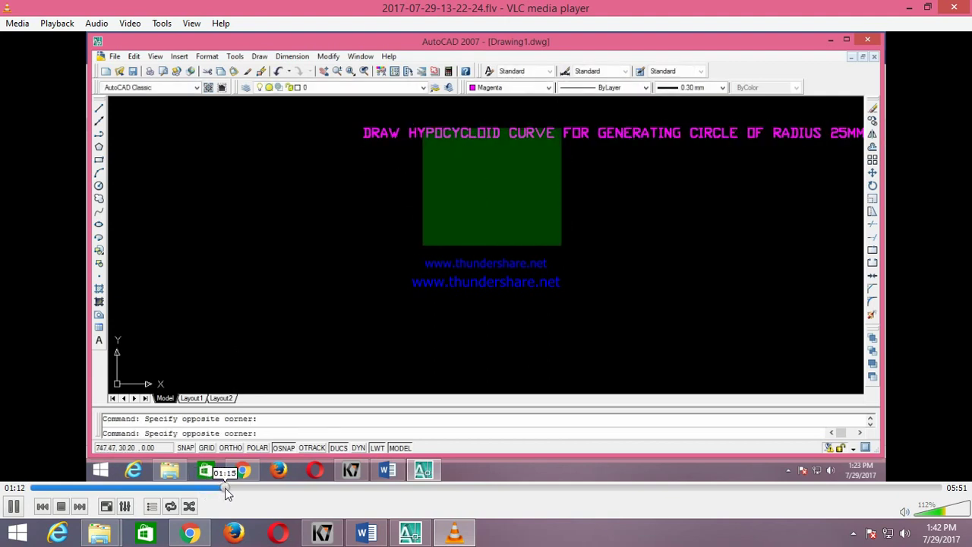
pyautogui.moveTo(239, 487); pyautogui.dragTo(250, 487)
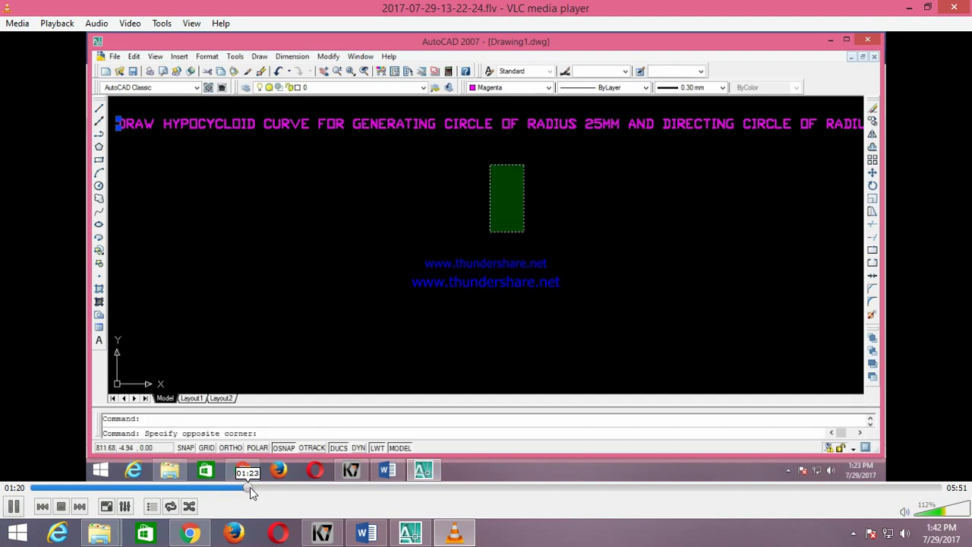
pyautogui.click(275, 486)
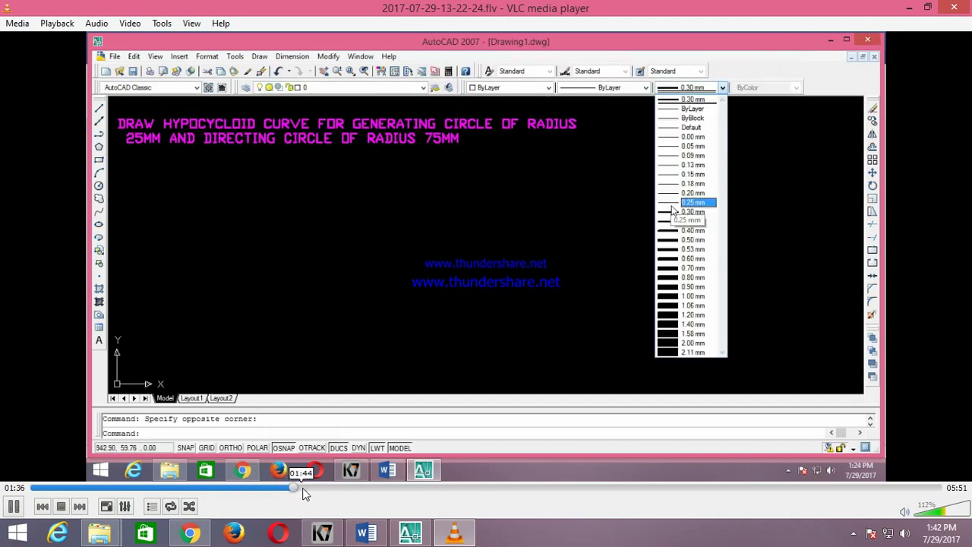
# Step: Skip the lesson through drawing the 75-unit baseline to about 02:11
pyautogui.click(302, 487)
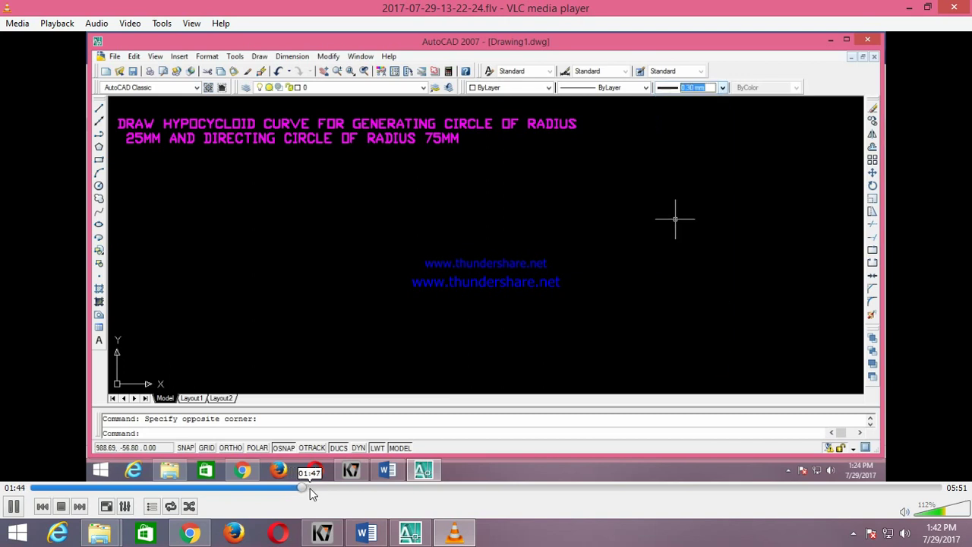
pyautogui.click(313, 488)
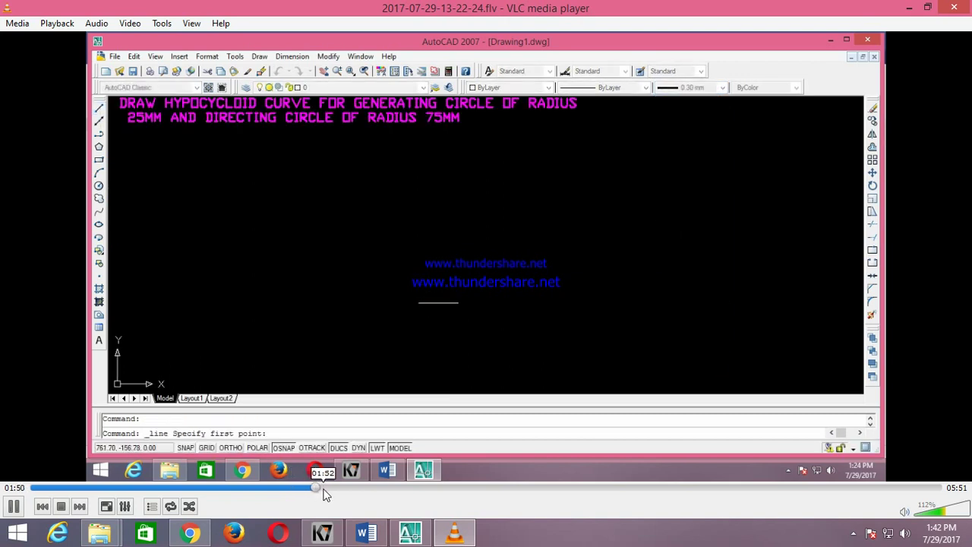
pyautogui.click(321, 488)
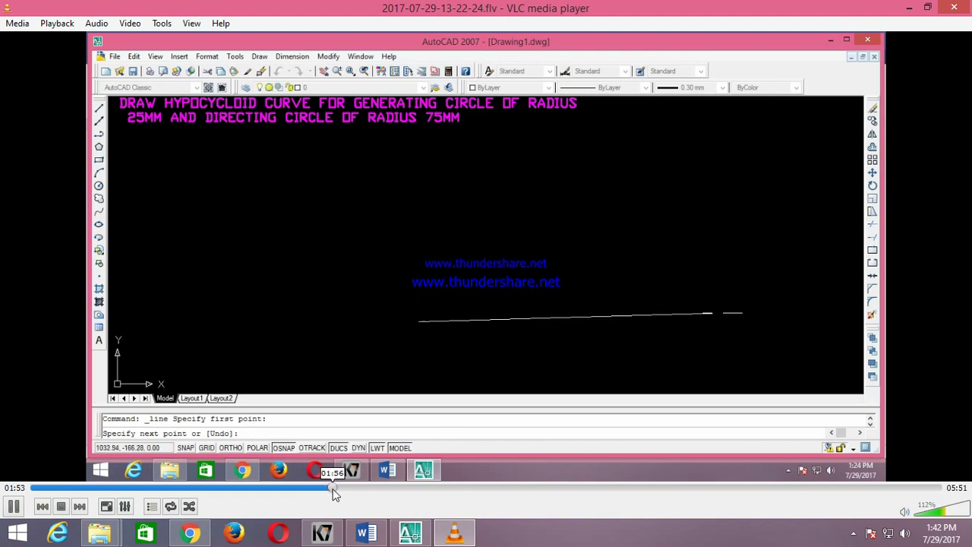
pyautogui.click(338, 489)
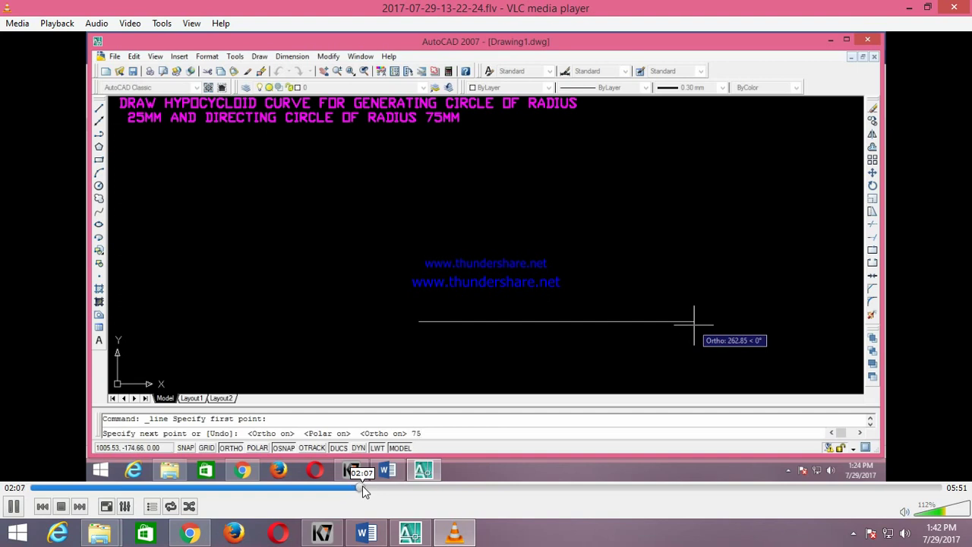
pyautogui.click(373, 486)
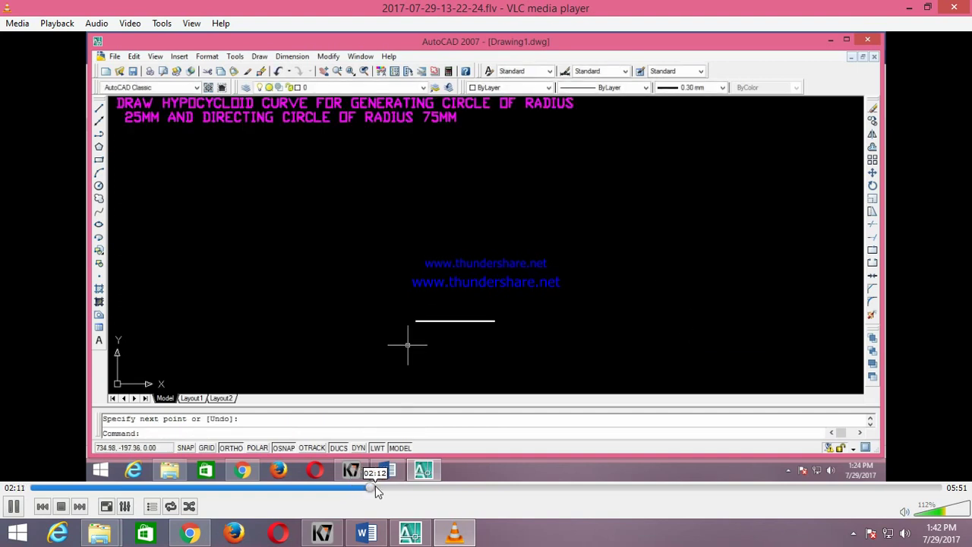
pyautogui.click(392, 486)
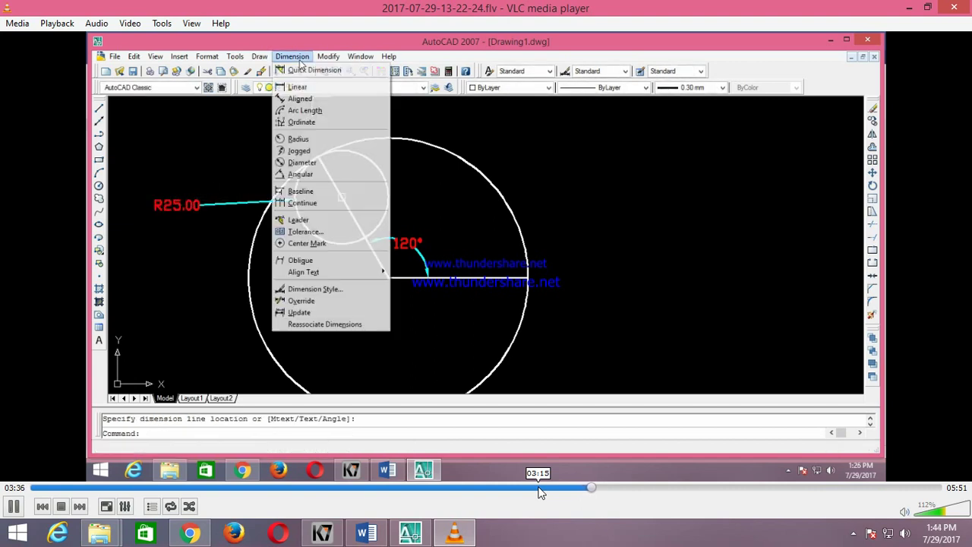
# Step: Seek the lesson to about 04:36, past the R75.00 dimension and red arc
pyautogui.click(613, 486)
pyautogui.click(635, 487)
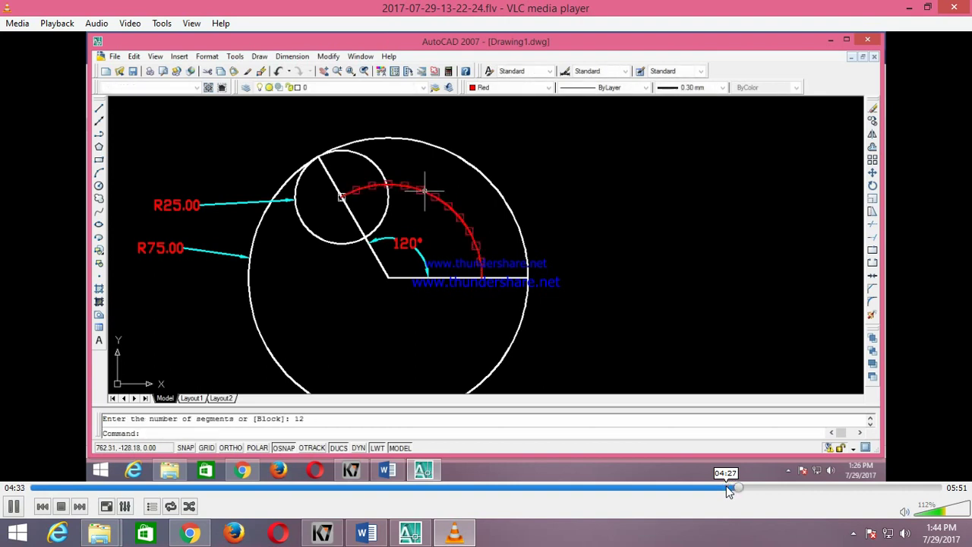
# Step: Skip the lesson ahead while point labels are added and copied along the arc
pyautogui.click(771, 489)
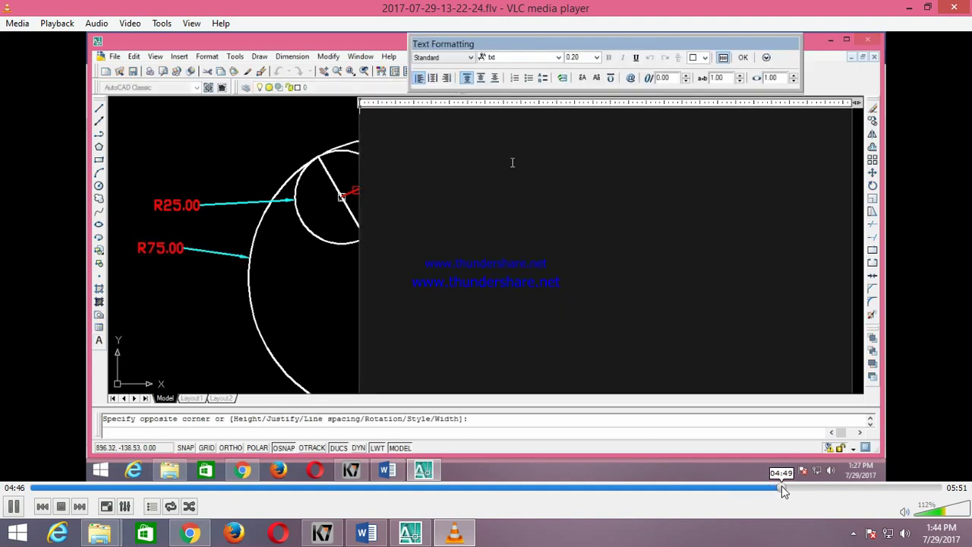
pyautogui.click(782, 489)
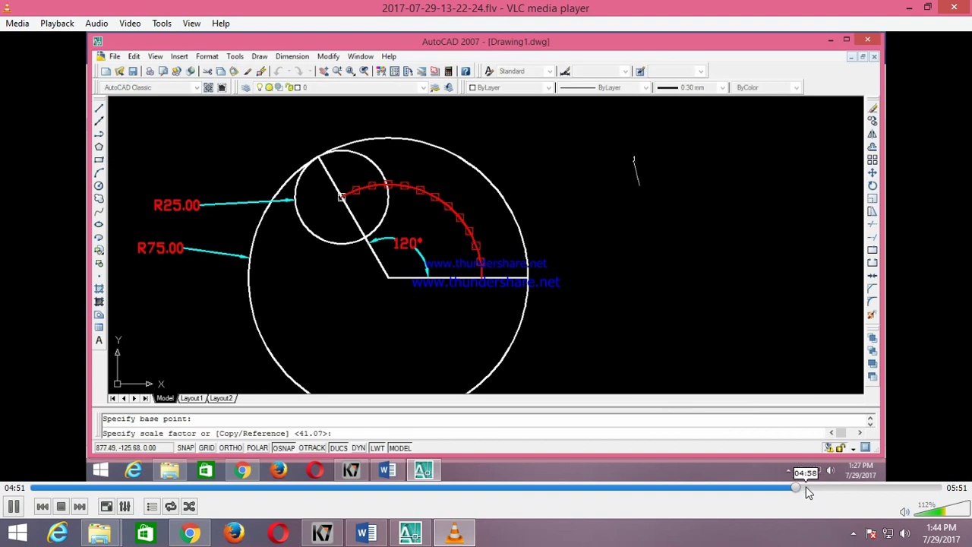
pyautogui.click(812, 489)
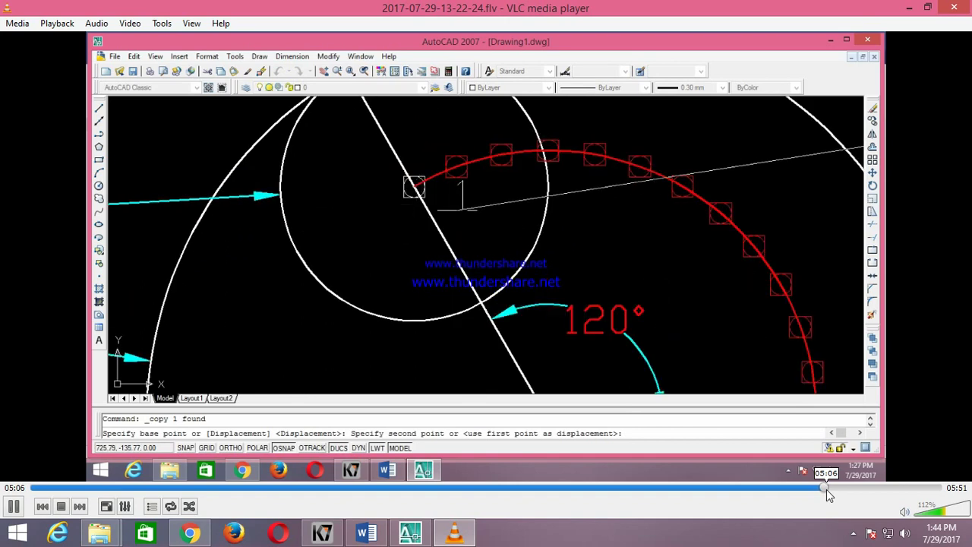
pyautogui.moveTo(826, 489); pyautogui.dragTo(901, 497)
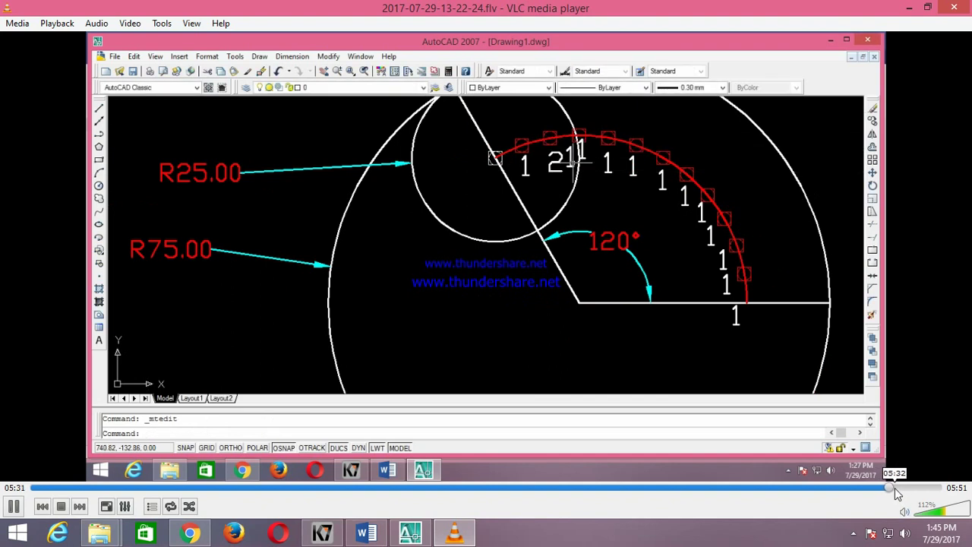
# Step: Lower the volume, seek to the renumbered labels, and bring up the screen recorder
pyautogui.hotkey('ctrl', 'Down')
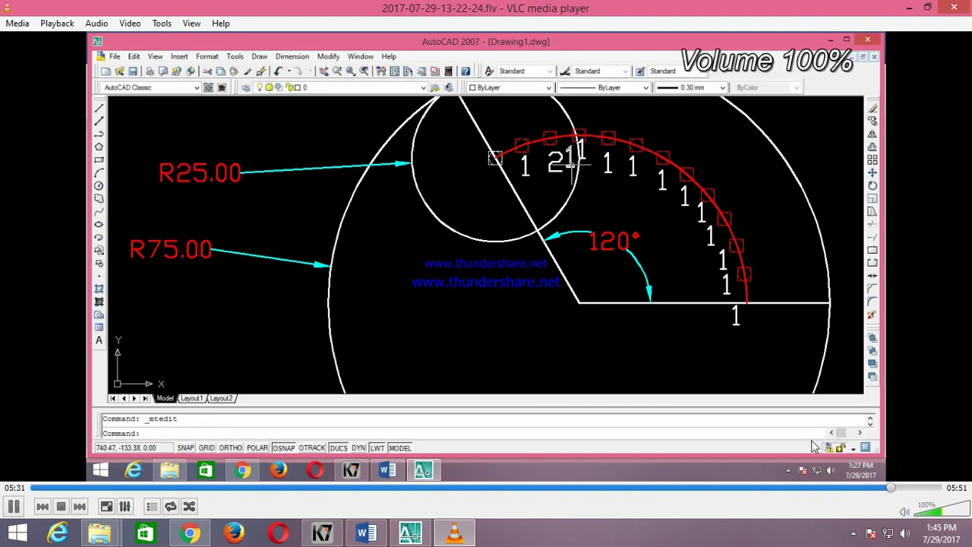
pyautogui.click(914, 493)
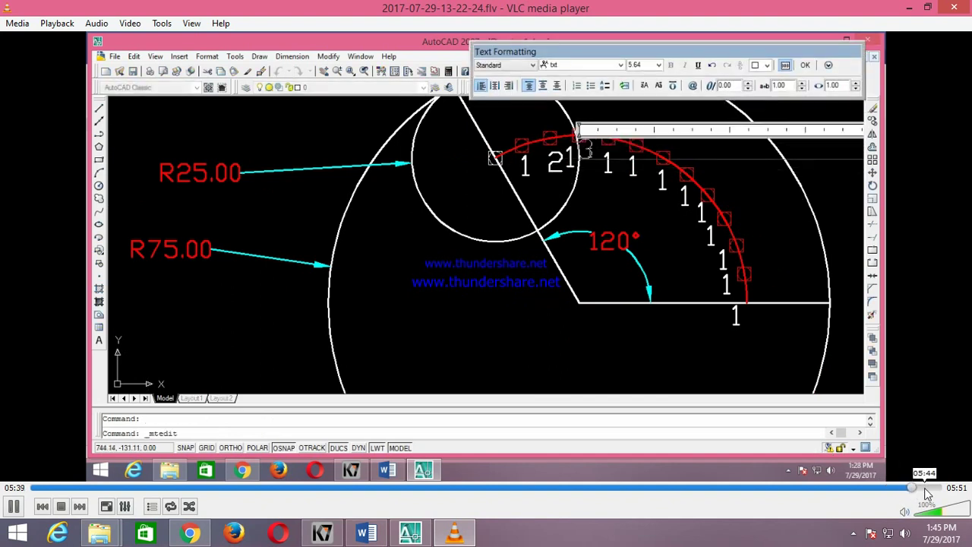
pyautogui.click(933, 490)
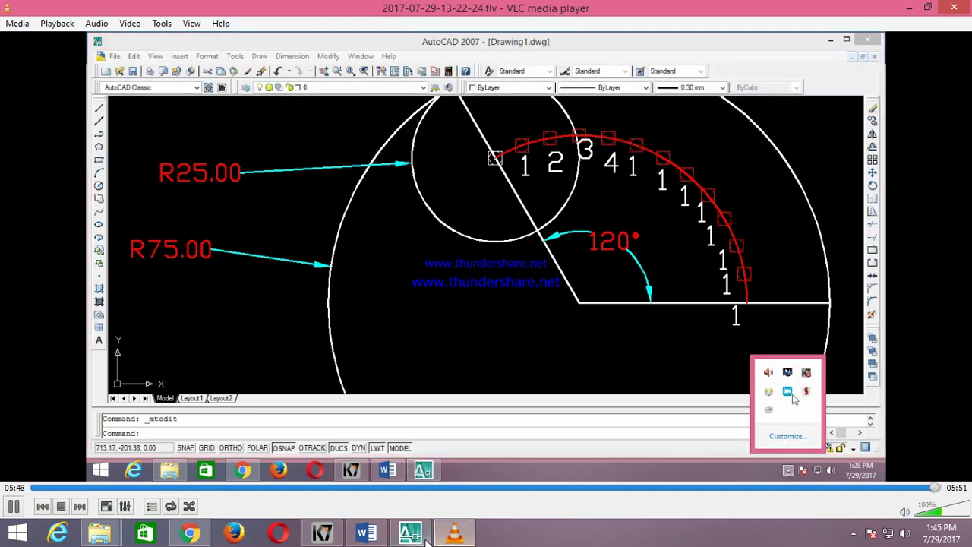
pyautogui.click(853, 534)
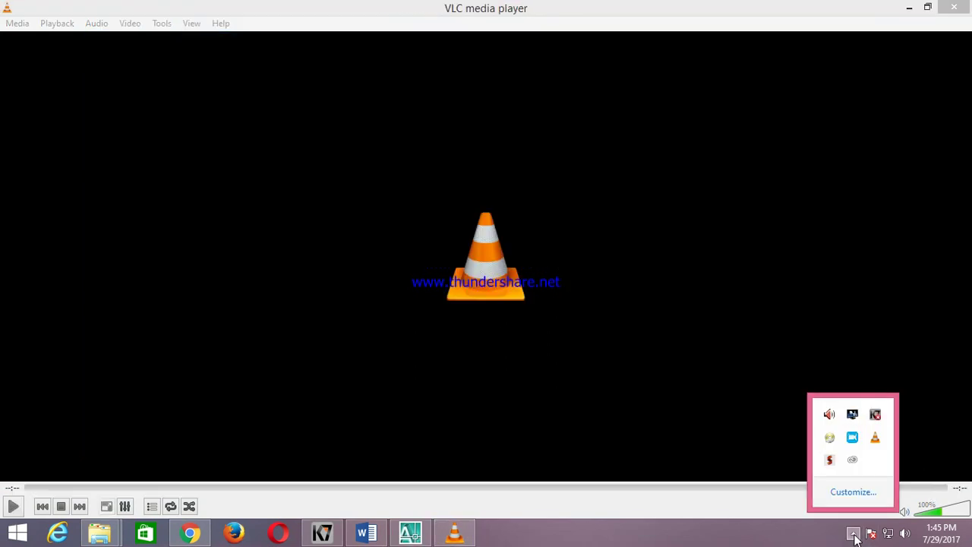
pyautogui.click(852, 441)
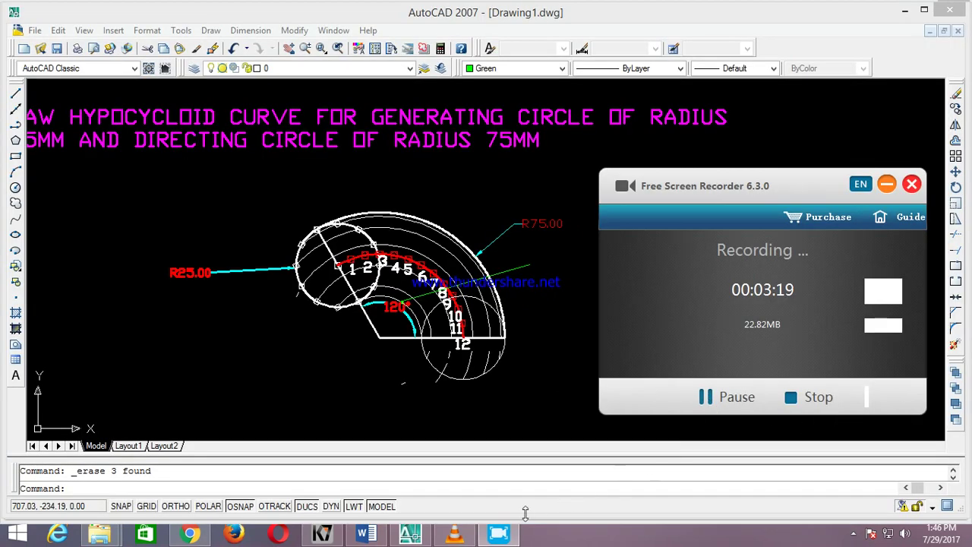
# Step: Draw a green circle of radius 25 centred on division point 1
pyautogui.click(15, 188)
pyautogui.scroll(3, 360, 270)
pyautogui.scroll(3, 360, 271)
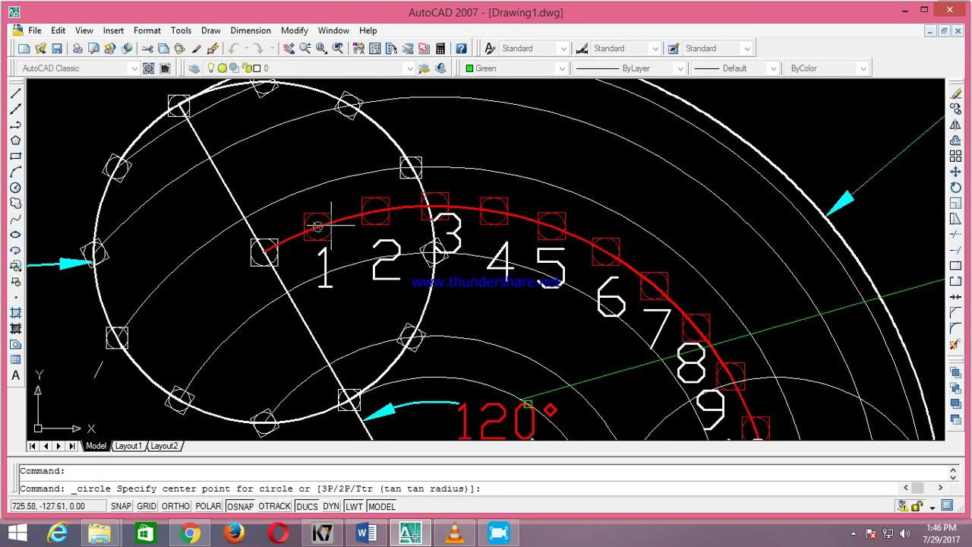
pyautogui.click(317, 225)
pyautogui.write('25')
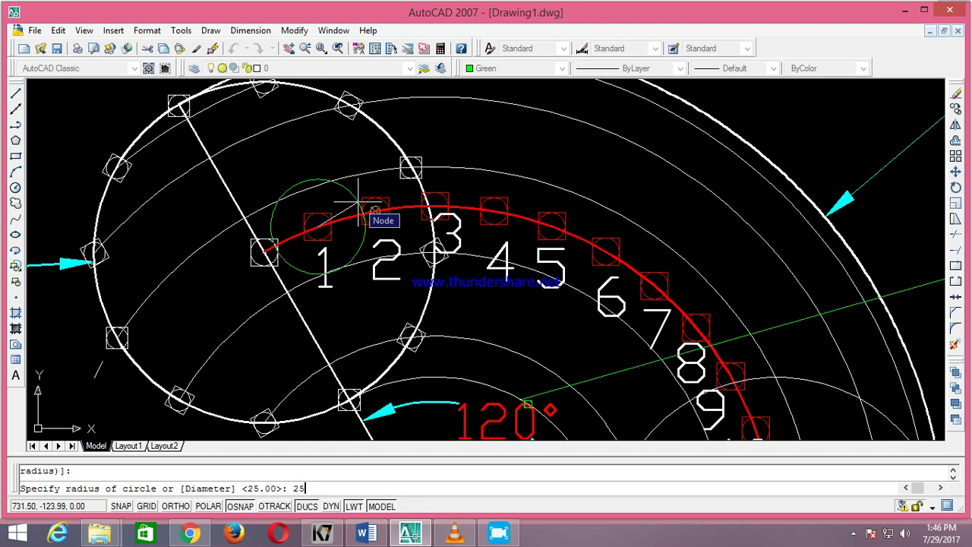
pyautogui.press('Return')
pyautogui.scroll(-5, 358, 201)
pyautogui.scroll(4, 358, 201)
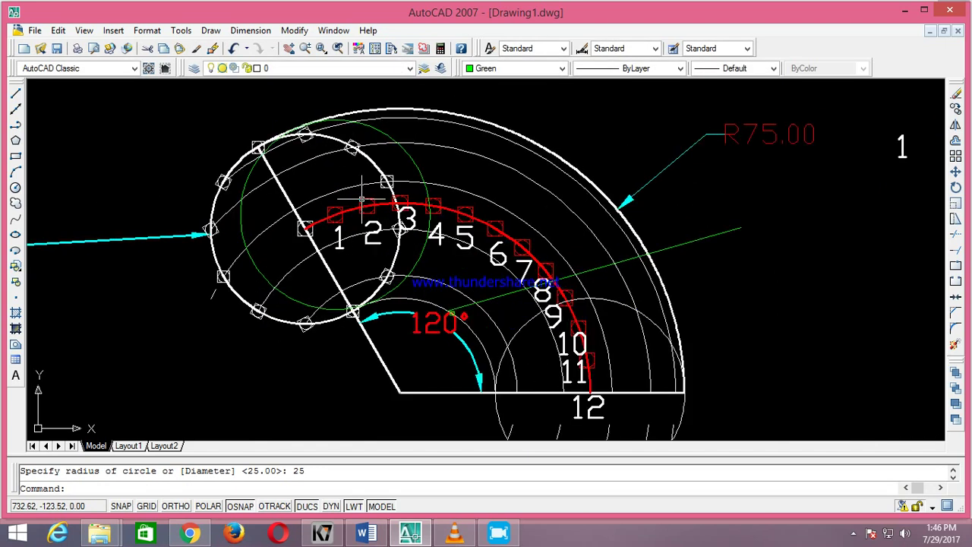
pyautogui.scroll(2, 324, 103)
pyautogui.scroll(2, 248, 112)
# Step: Mark a traced point, then grip-stretch the circle's centre to position 2 and mark again
pyautogui.click(15, 297)
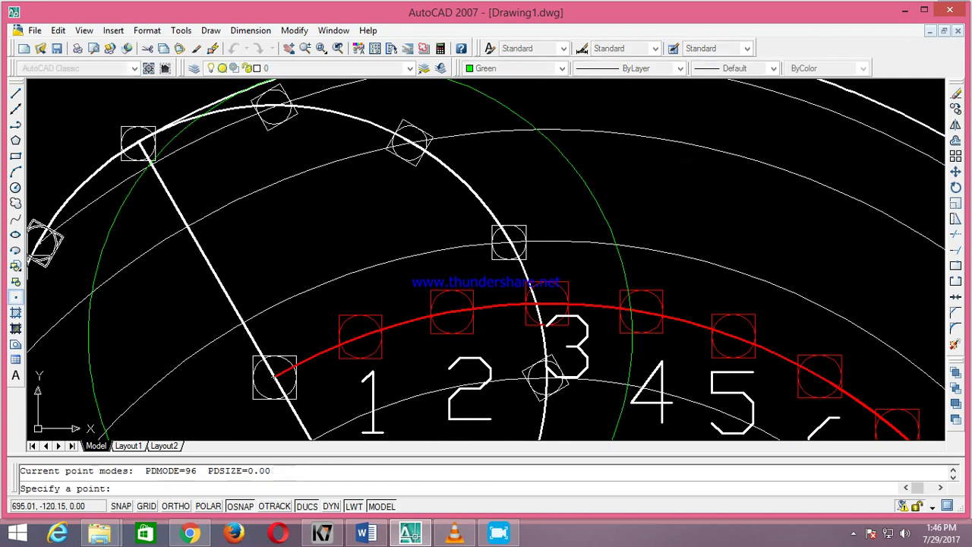
pyautogui.scroll(3, 144, 177)
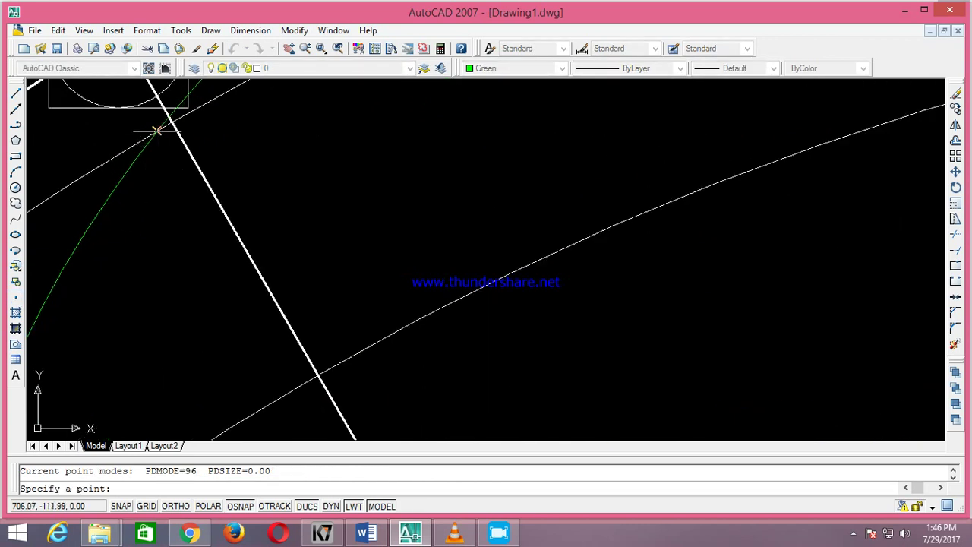
pyautogui.scroll(-3, 206, 179)
pyautogui.press('Escape')
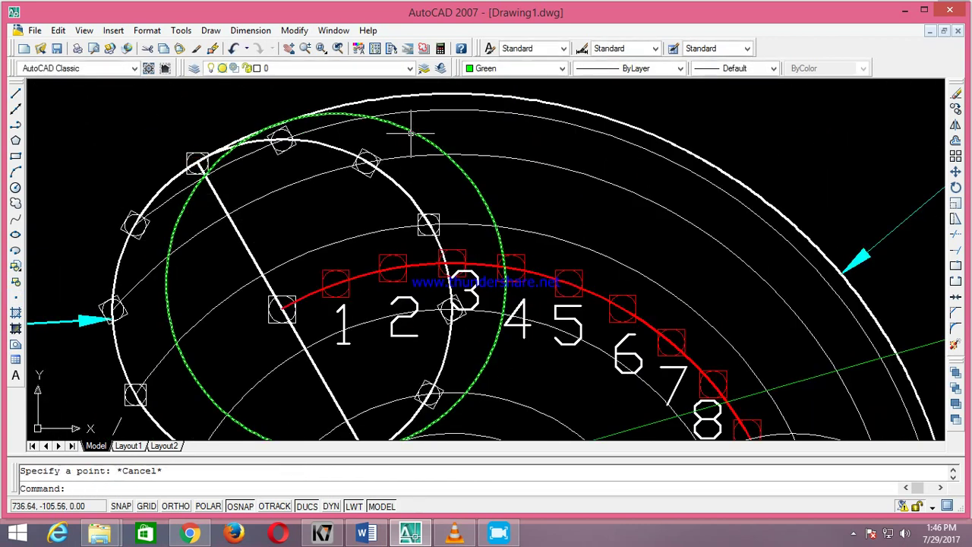
pyautogui.click(411, 134)
pyautogui.click(335, 283)
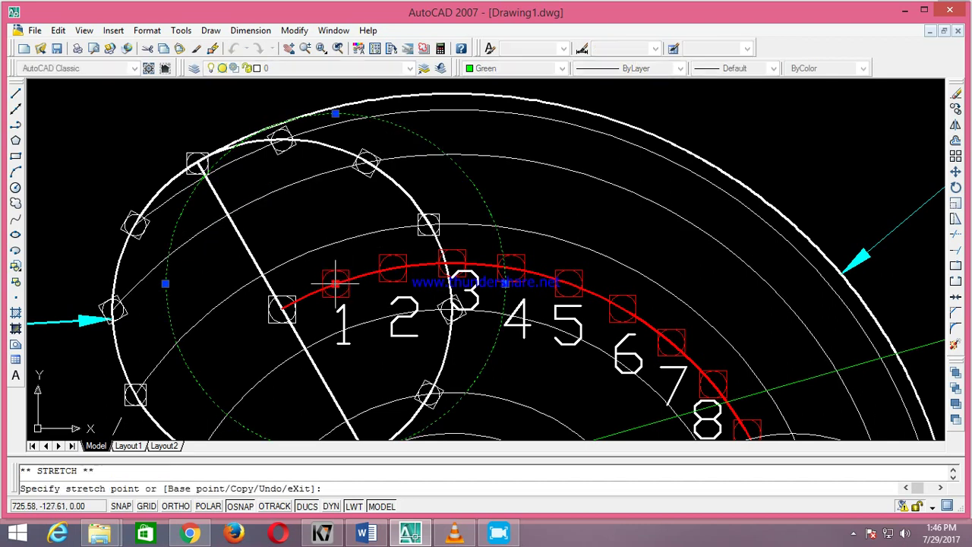
pyautogui.click(393, 267)
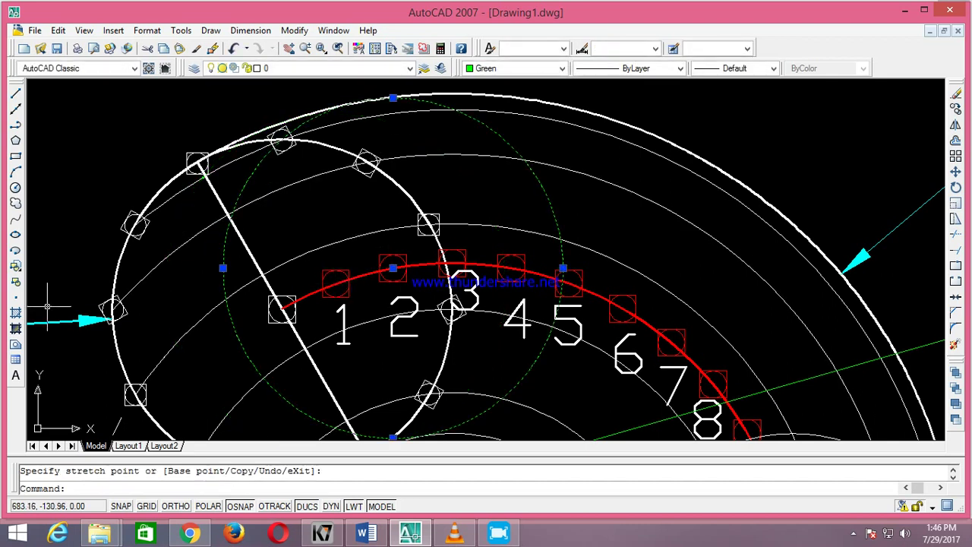
pyautogui.click(16, 298)
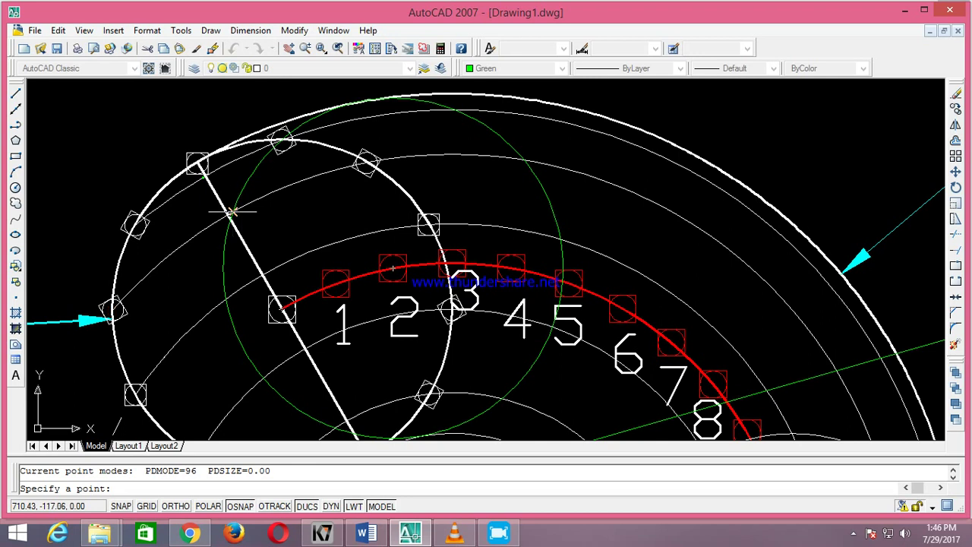
pyautogui.press('Escape')
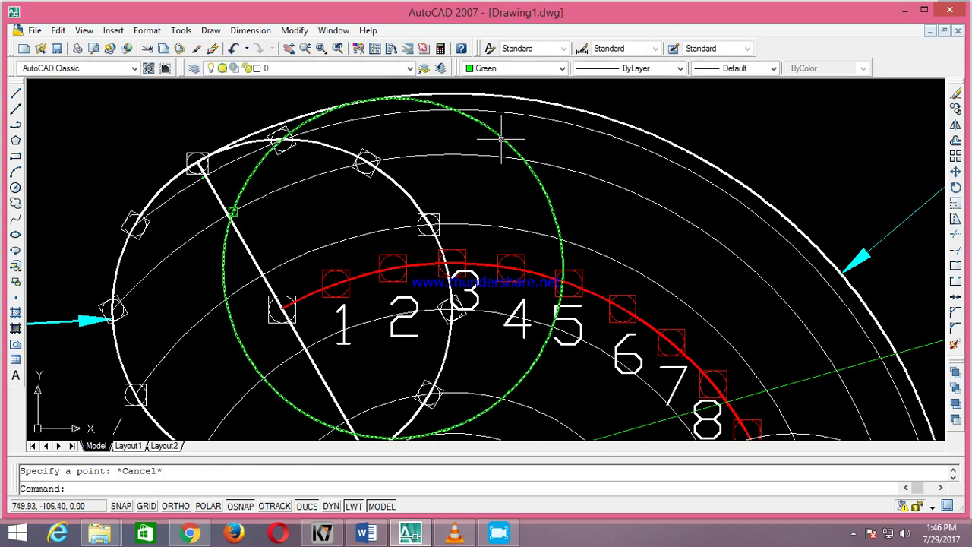
# Step: Stretch the rolling circle to the next two positions, marking a traced point at each
pyautogui.click(504, 141)
pyautogui.click(392, 268)
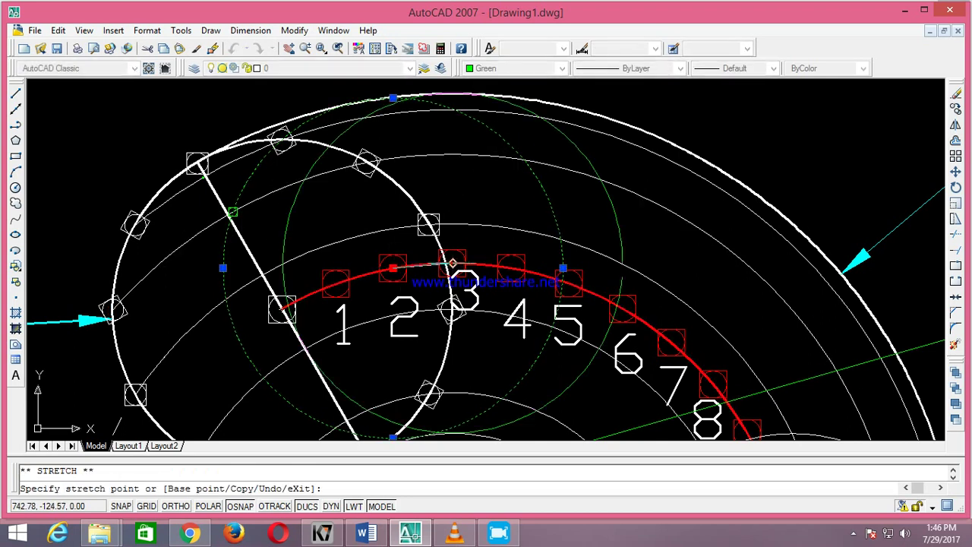
pyautogui.click(452, 262)
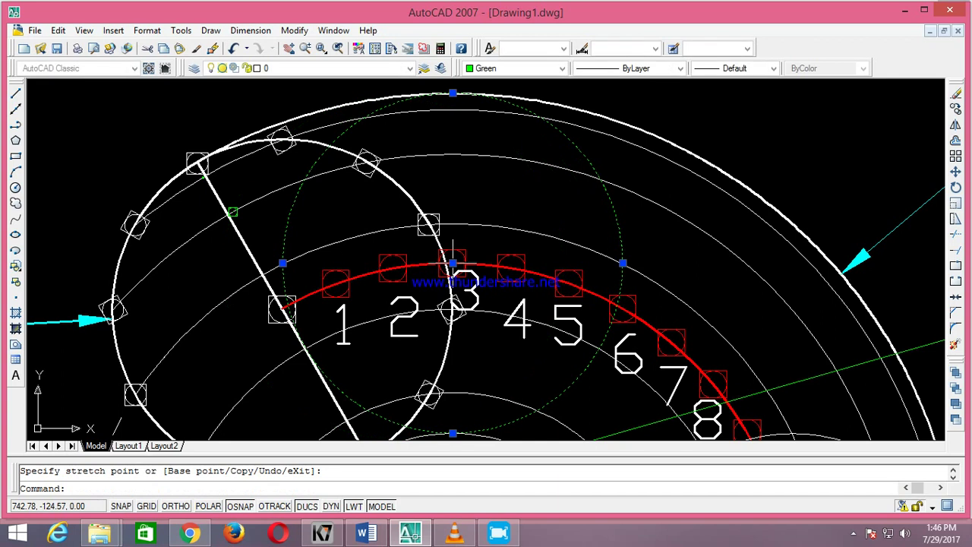
pyautogui.click(16, 300)
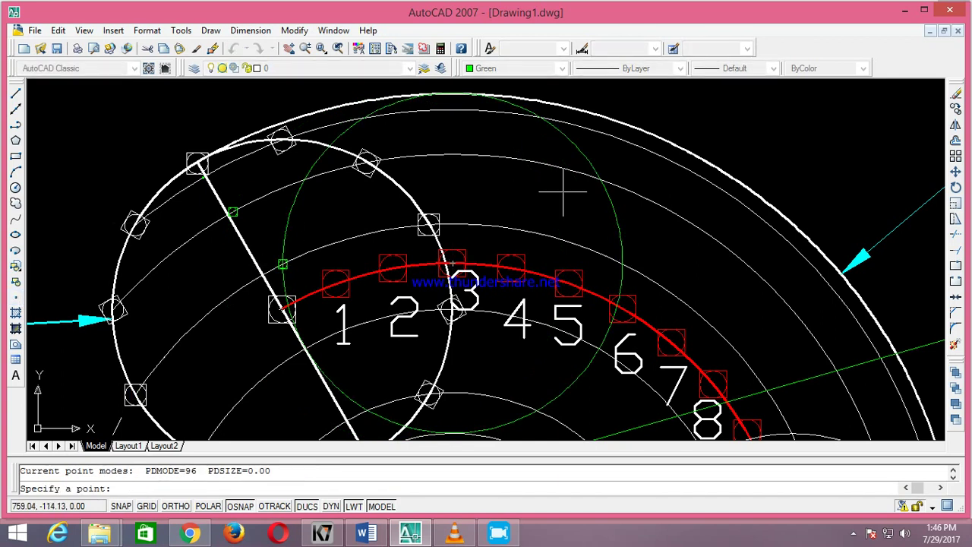
pyautogui.press('Escape')
pyautogui.click(592, 162)
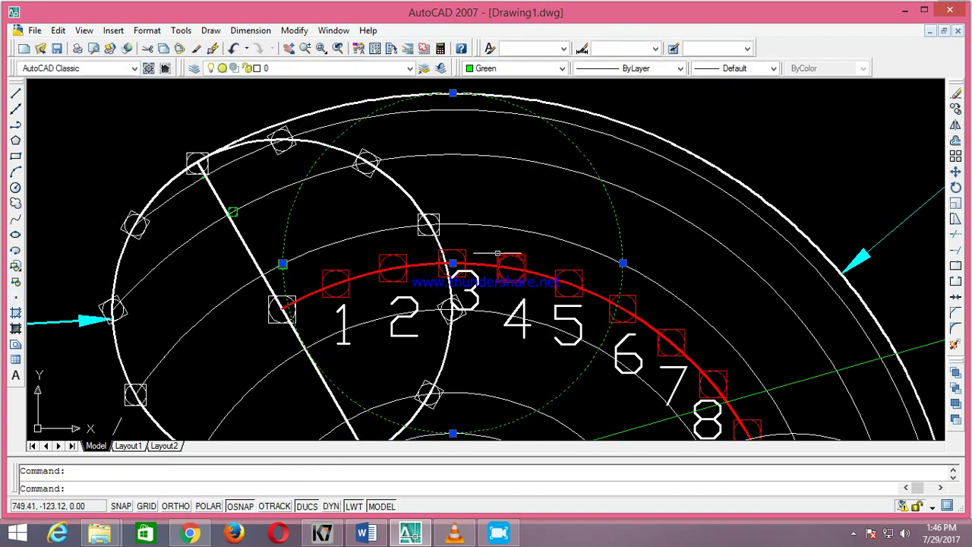
pyautogui.click(453, 263)
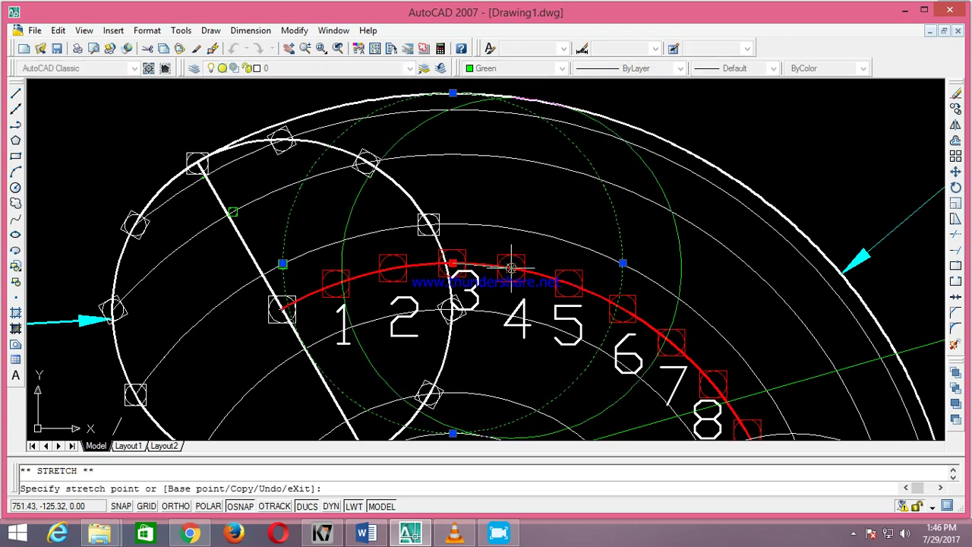
pyautogui.click(512, 267)
pyautogui.click(17, 297)
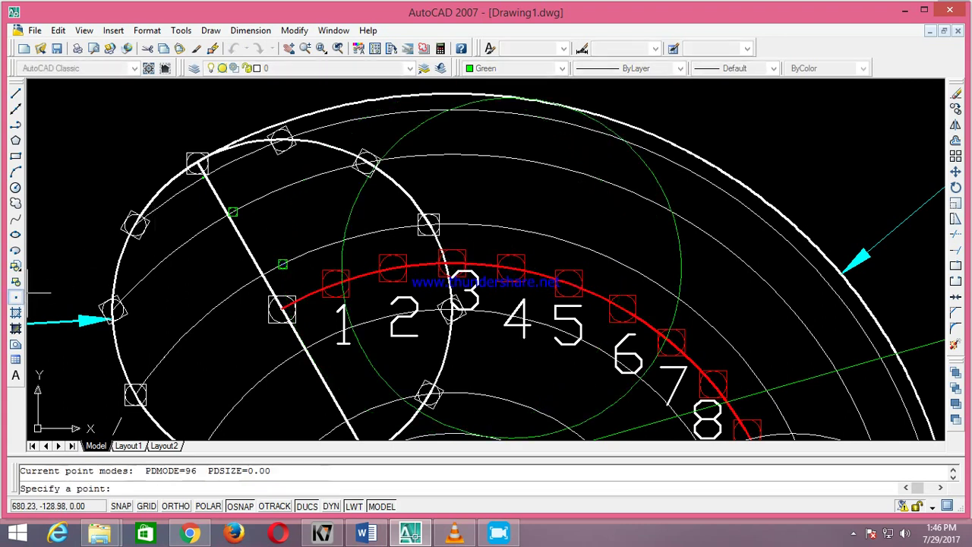
pyautogui.scroll(-4, 372, 232)
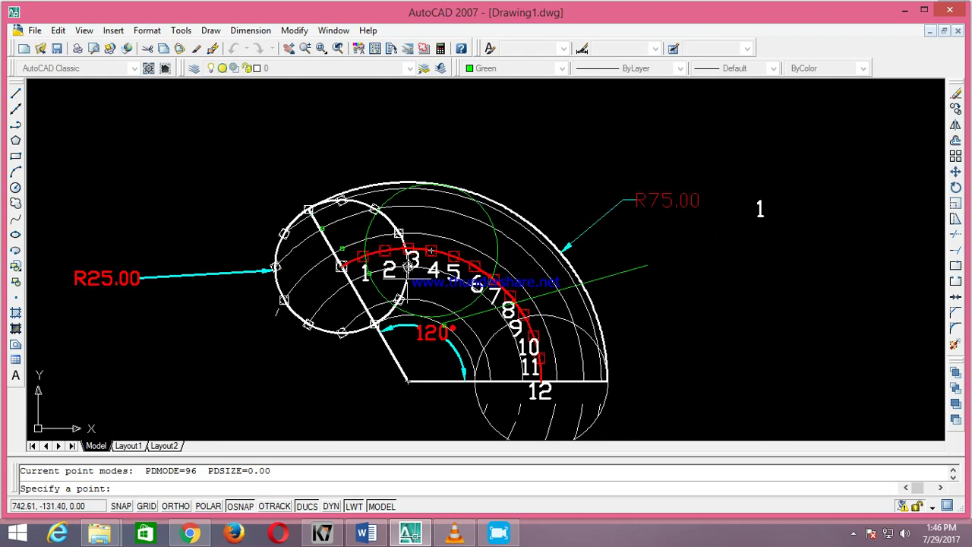
pyautogui.scroll(3, 547, 212)
pyautogui.press('Escape')
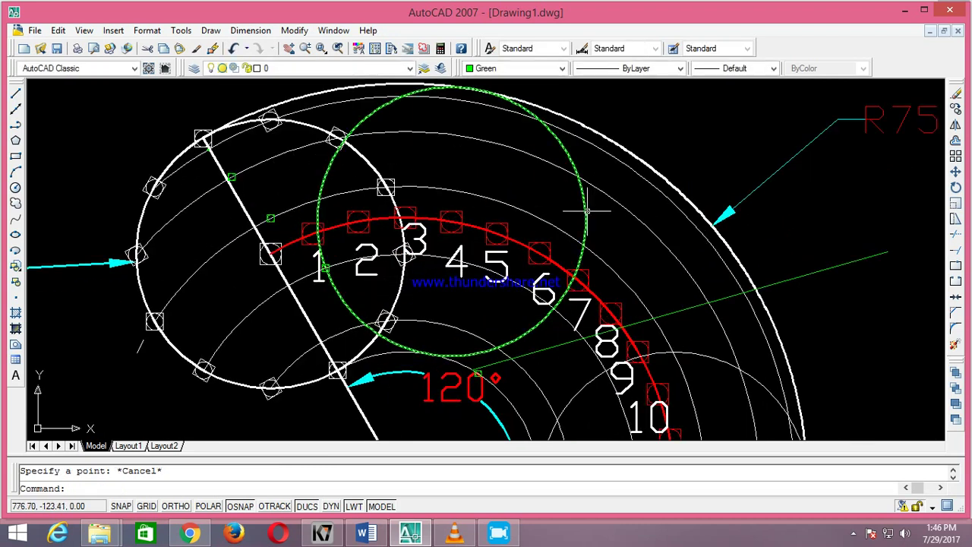
# Step: Stretch the rolling circle to the following position and mark its traced point
pyautogui.click(586, 211)
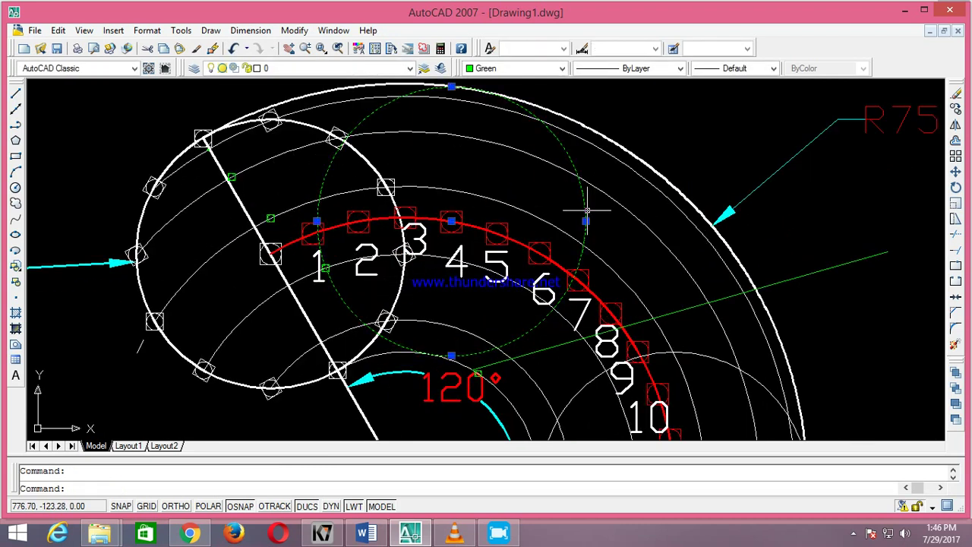
pyautogui.click(452, 221)
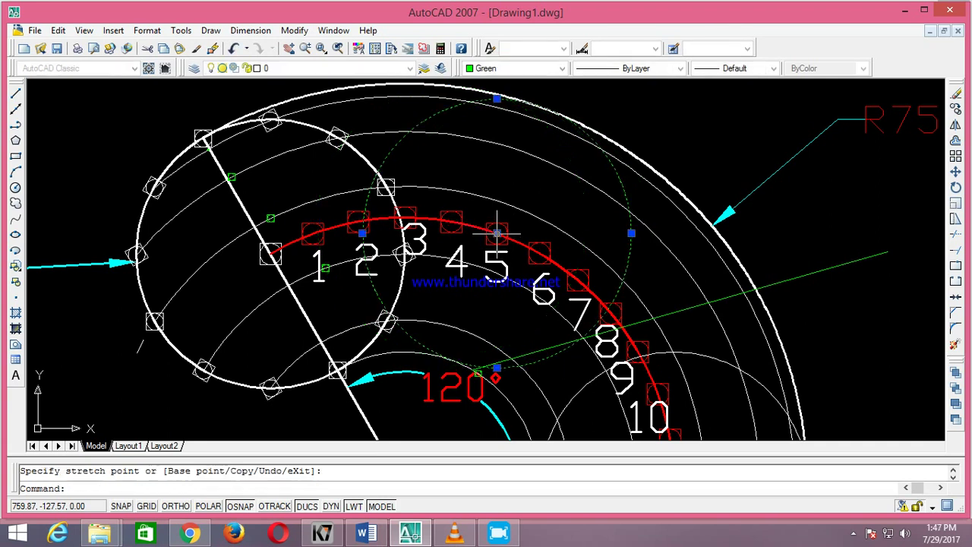
pyautogui.click(497, 233)
pyautogui.click(15, 296)
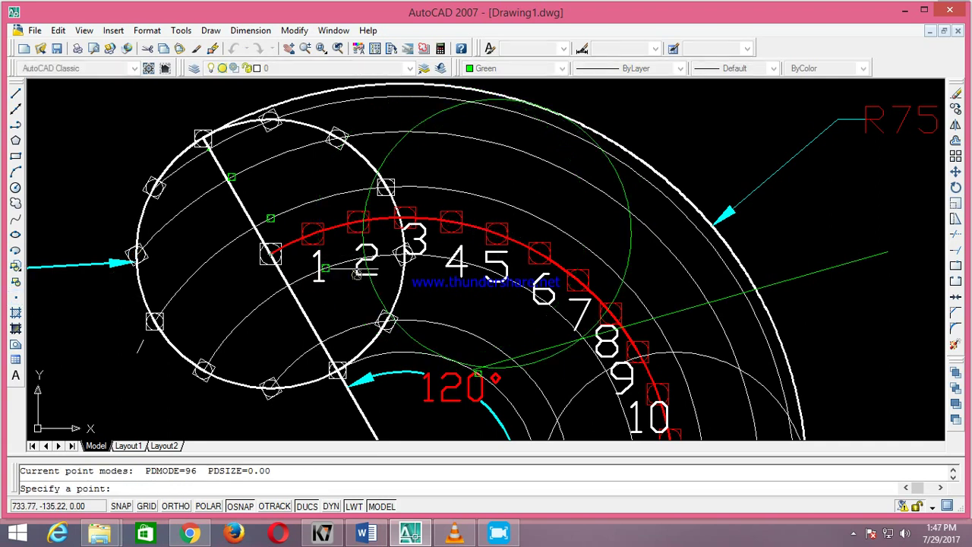
pyautogui.scroll(4, 364, 253)
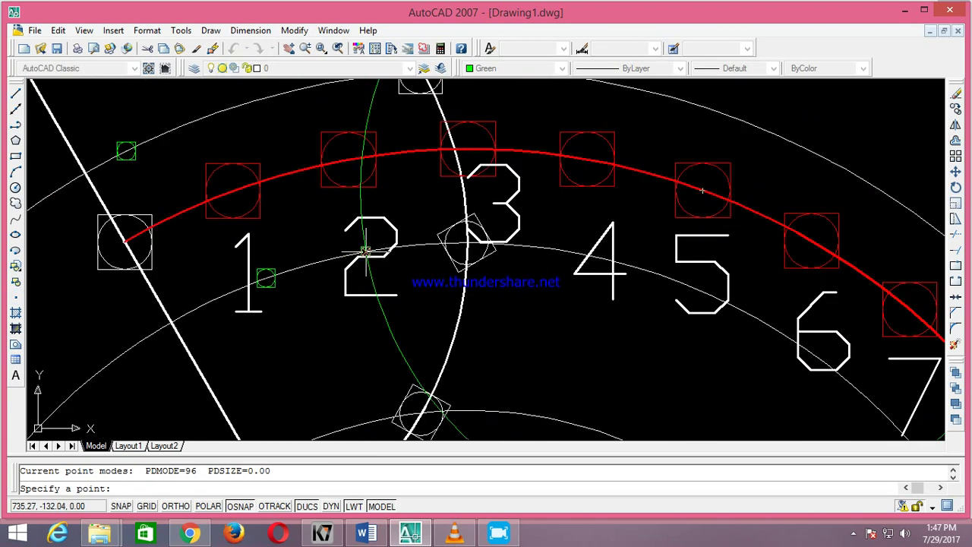
pyautogui.scroll(-3, 336, 270)
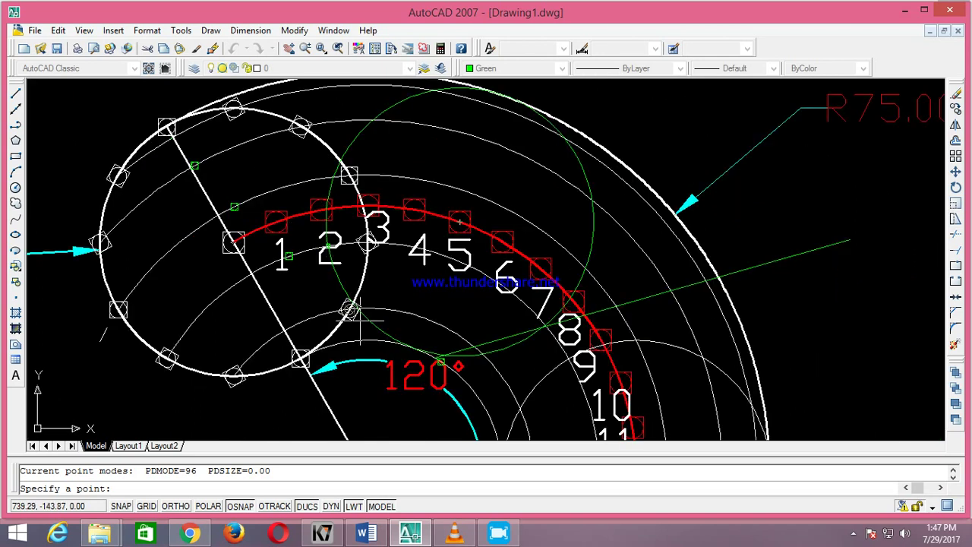
pyautogui.scroll(3, 361, 307)
pyautogui.scroll(3, 346, 287)
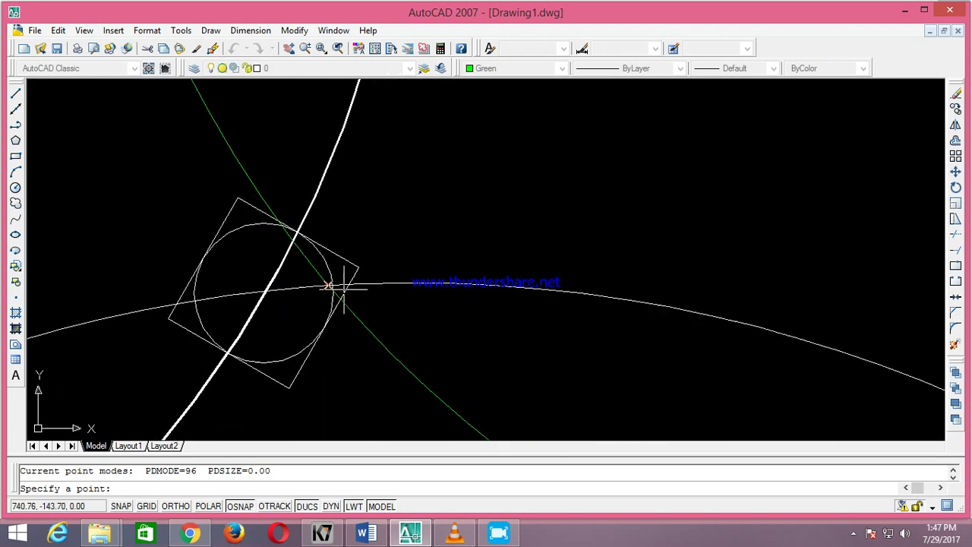
pyautogui.scroll(-3, 328, 285)
pyautogui.press('Escape')
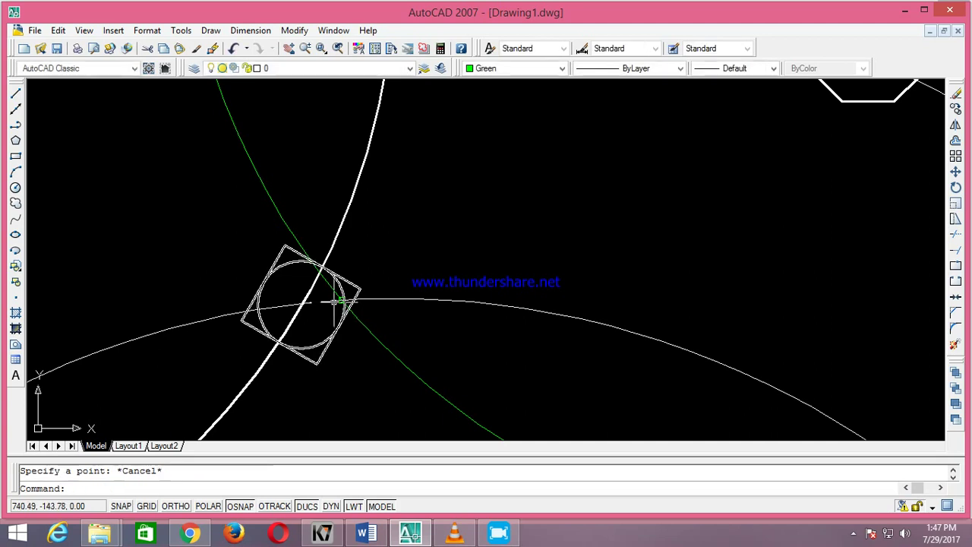
pyautogui.scroll(-3, 319, 236)
pyautogui.scroll(3, 306, 221)
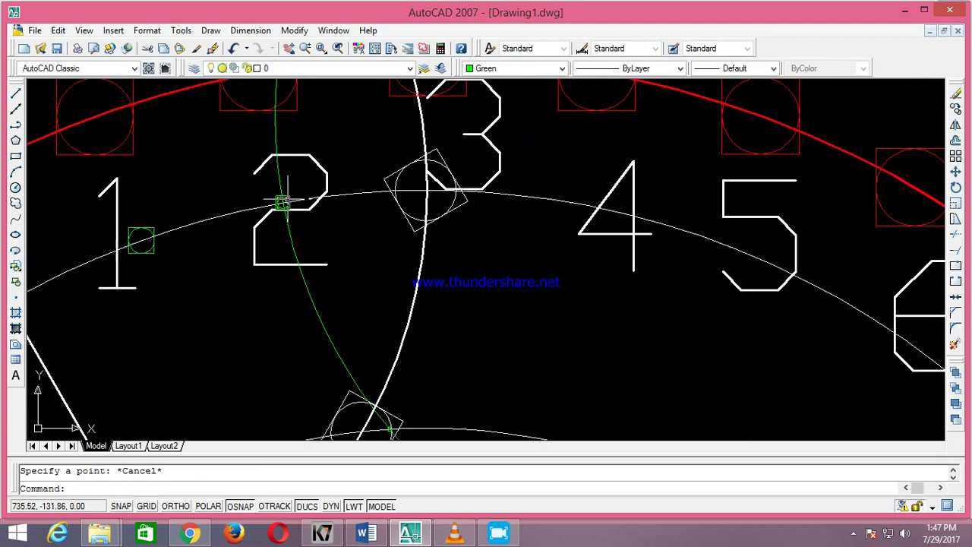
# Step: Erase the stray point near label 2
pyautogui.click(287, 202)
pyautogui.rightClick(287, 202)
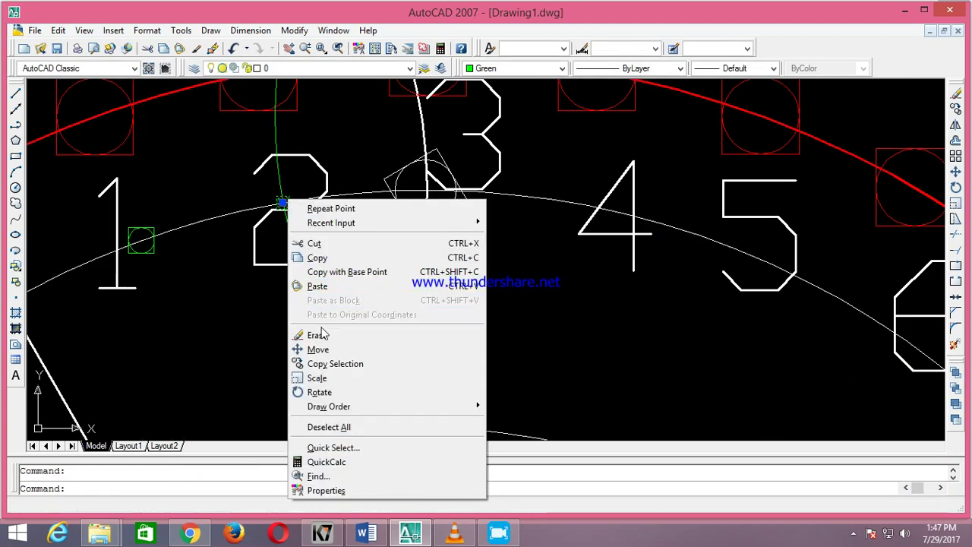
pyautogui.click(319, 335)
pyautogui.scroll(-4, 319, 327)
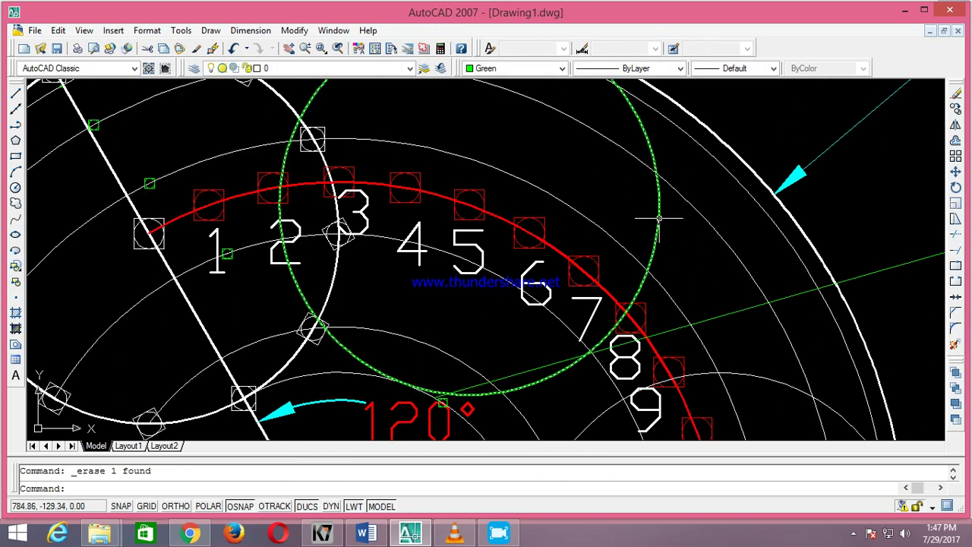
# Step: Stretch the rolling circle to its last position, then erase the circle and its point
pyautogui.click(660, 212)
pyautogui.click(470, 203)
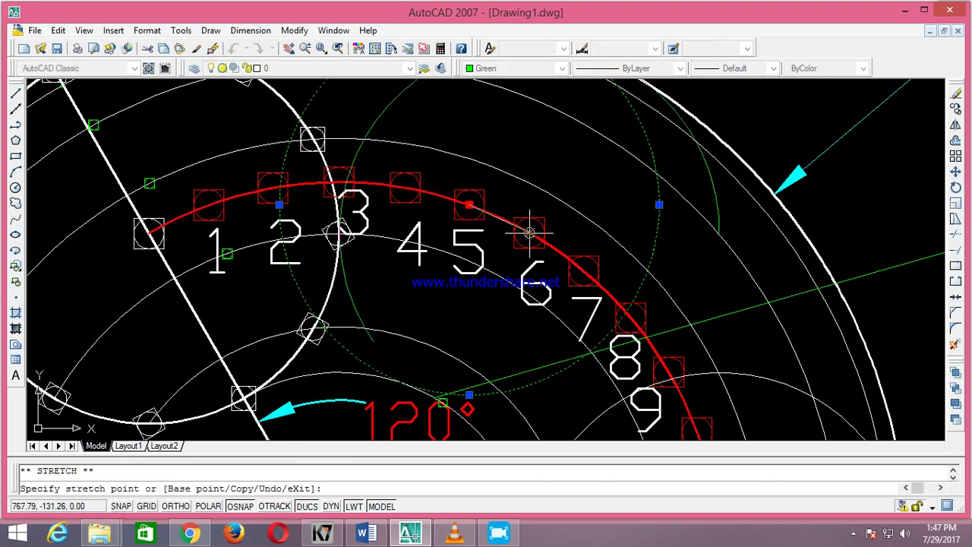
pyautogui.scroll(-4, 529, 231)
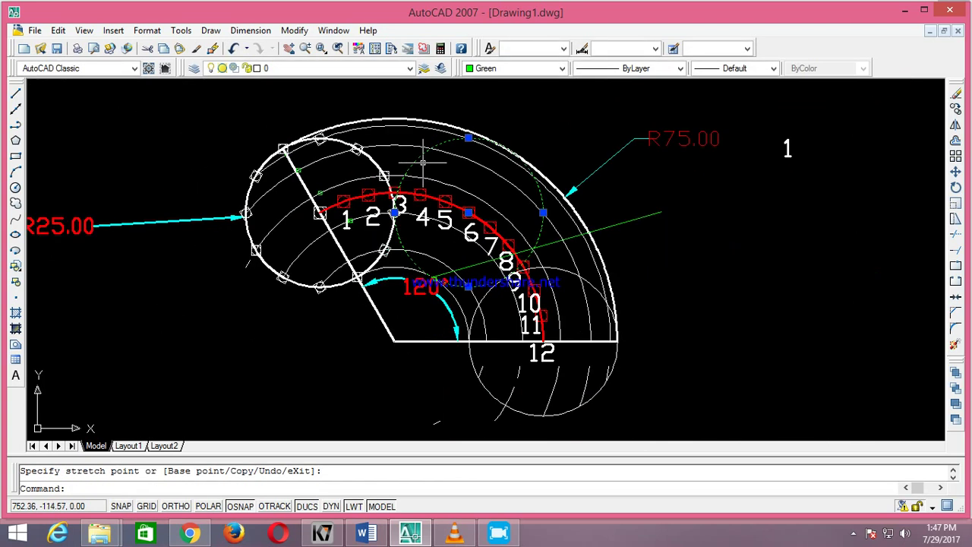
pyautogui.scroll(4, 448, 270)
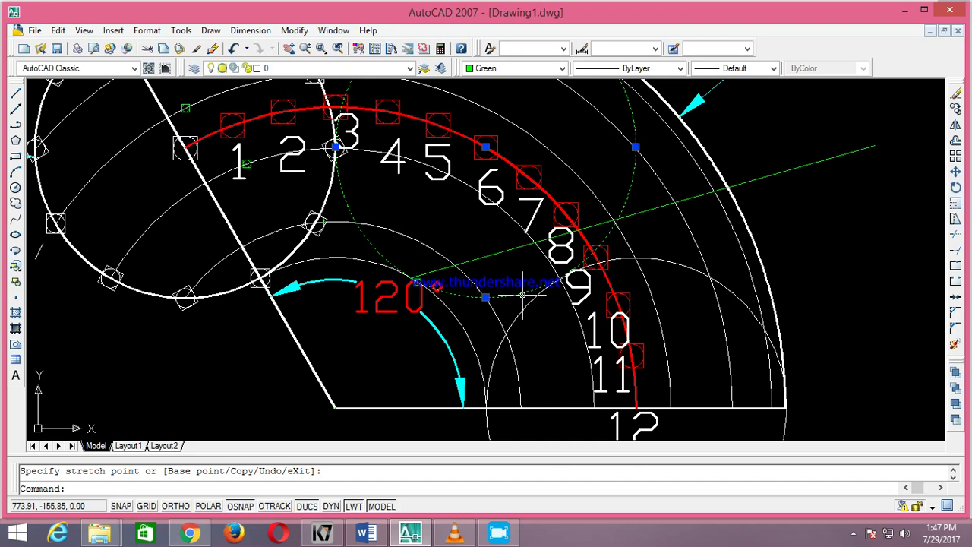
pyautogui.scroll(5, 437, 315)
pyautogui.scroll(1, 433, 312)
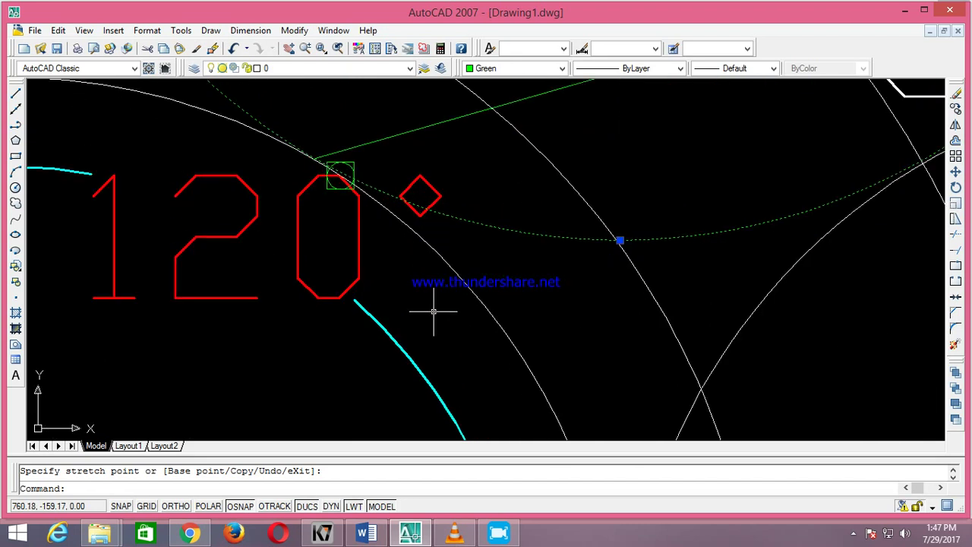
pyautogui.click(338, 181)
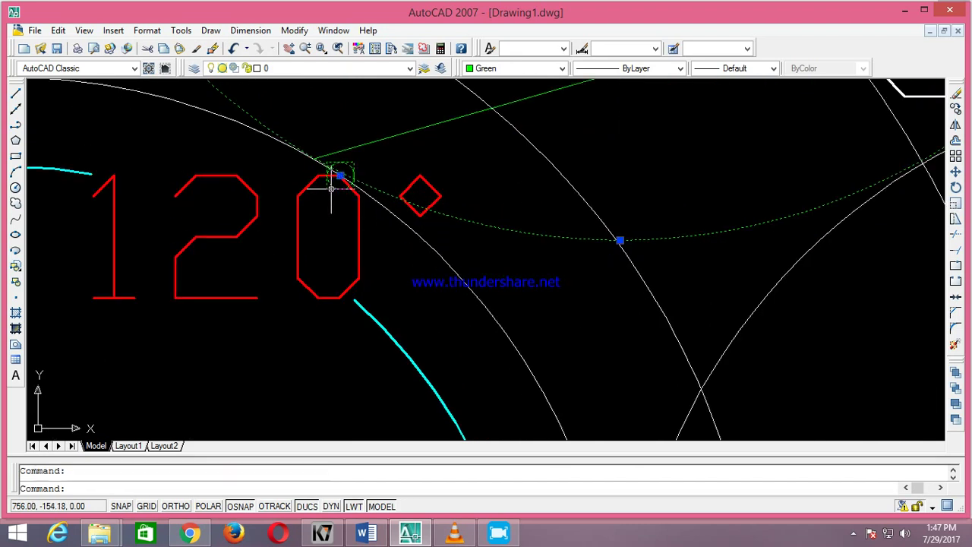
pyautogui.rightClick(333, 190)
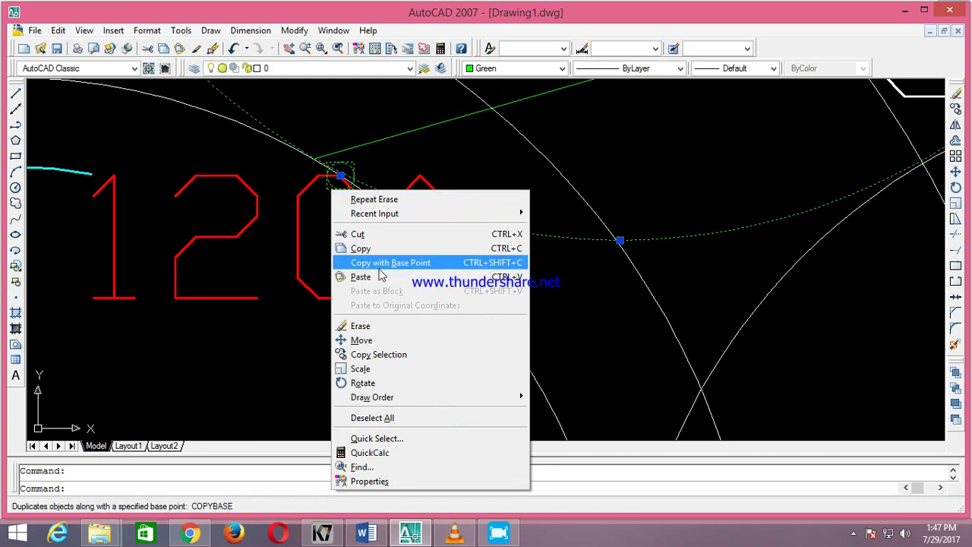
pyautogui.click(372, 326)
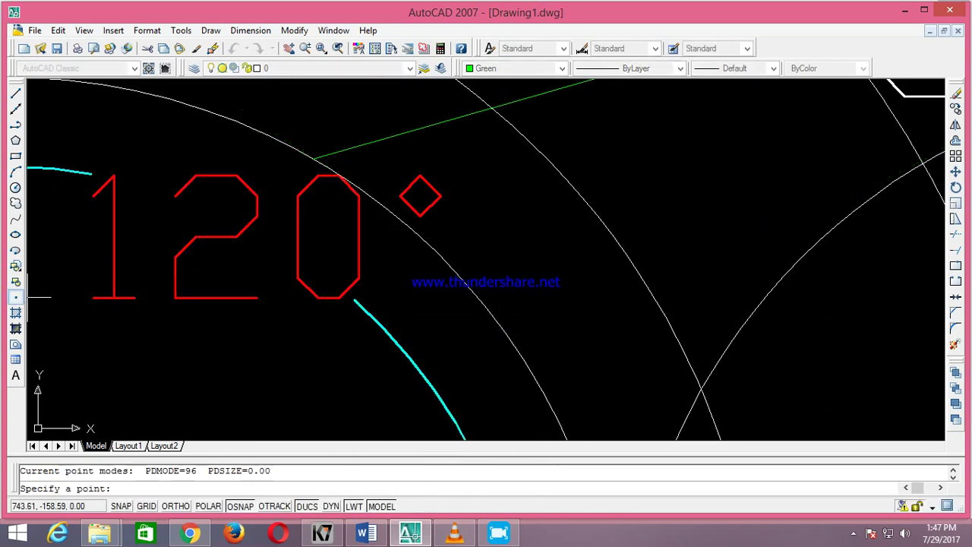
# Step: Erase the green construction line running past division 8
pyautogui.click(16, 297)
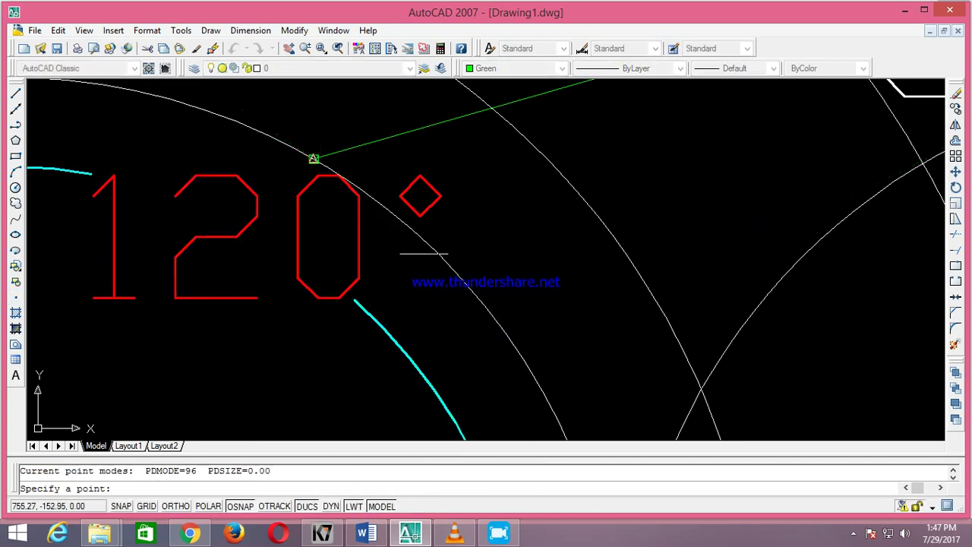
pyautogui.scroll(-2, 423, 253)
pyautogui.scroll(-3, 518, 249)
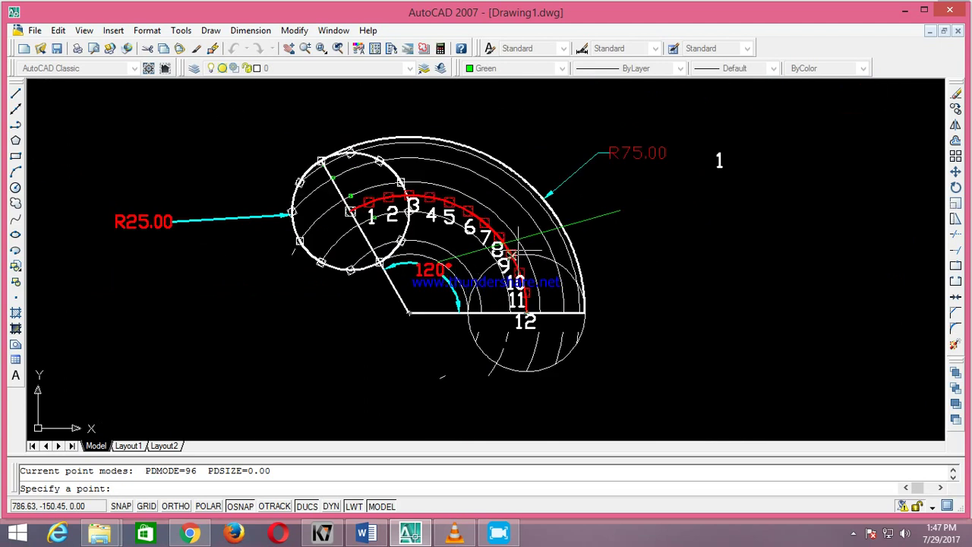
pyautogui.scroll(4, 465, 260)
pyautogui.press('Escape')
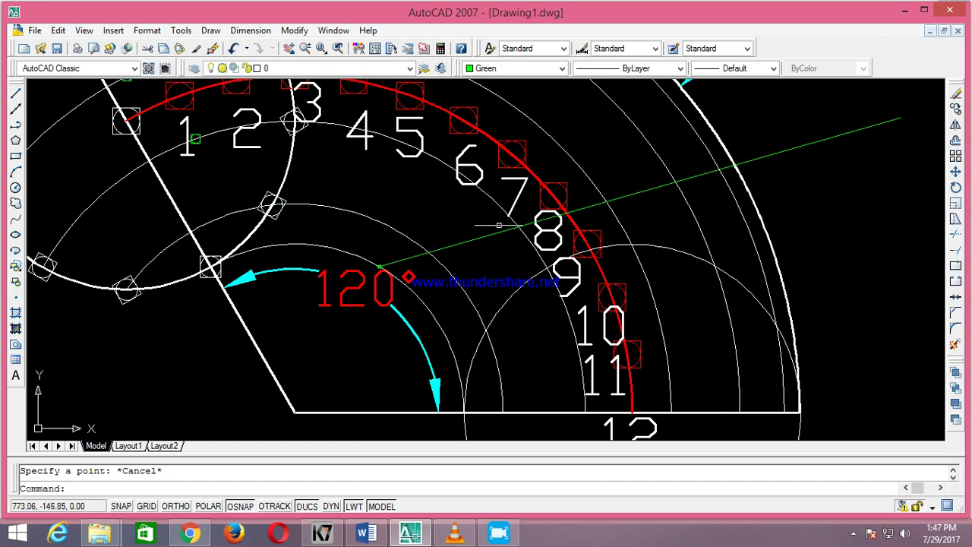
pyautogui.click(589, 212)
pyautogui.rightClick(591, 208)
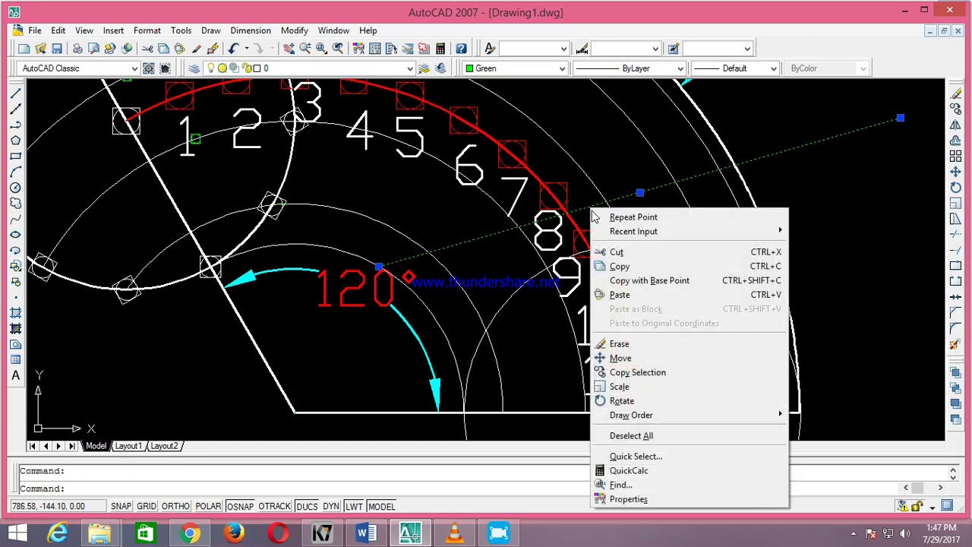
pyautogui.click(635, 343)
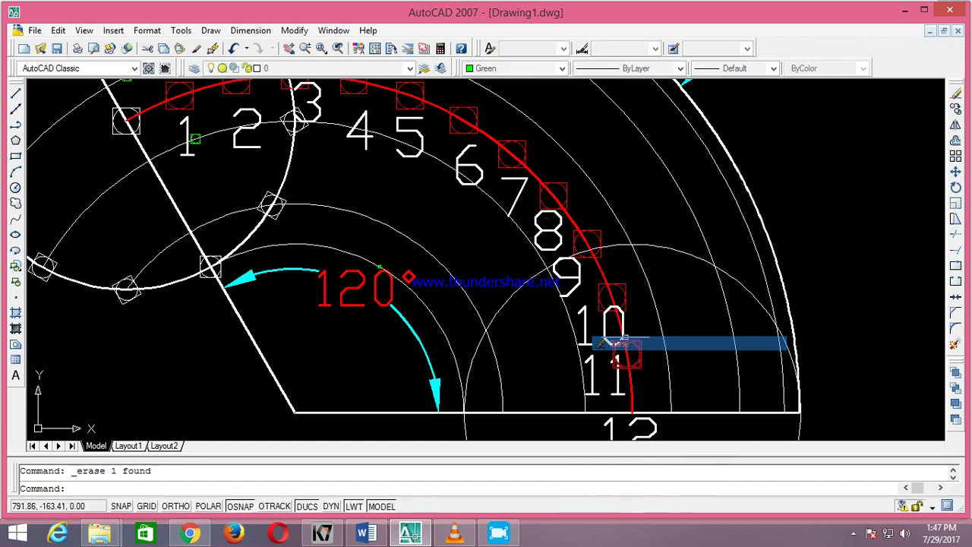
pyautogui.click(15, 188)
# Step: Draw a new green rolling circle with radius 25 mm
pyautogui.scroll(-2, 401, 241)
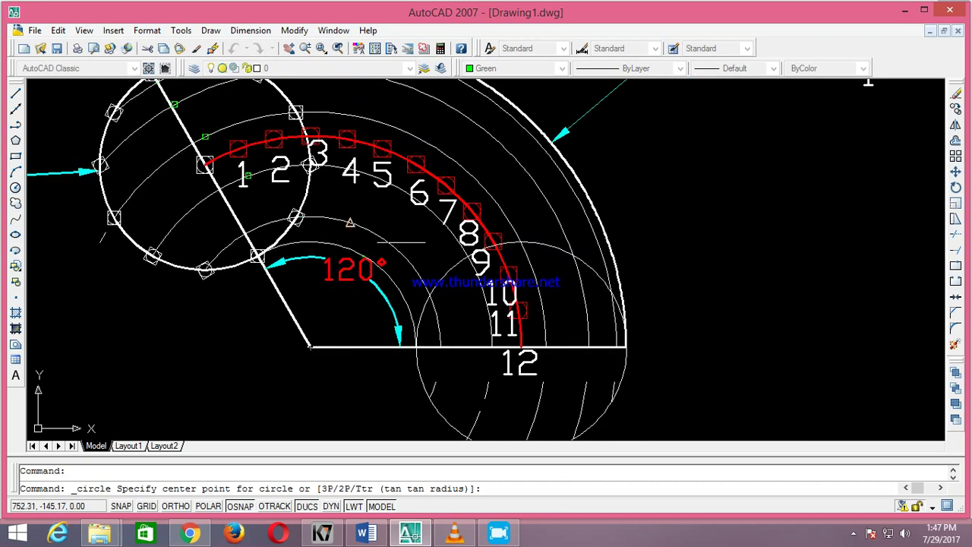
pyautogui.click(416, 163)
pyautogui.write('25')
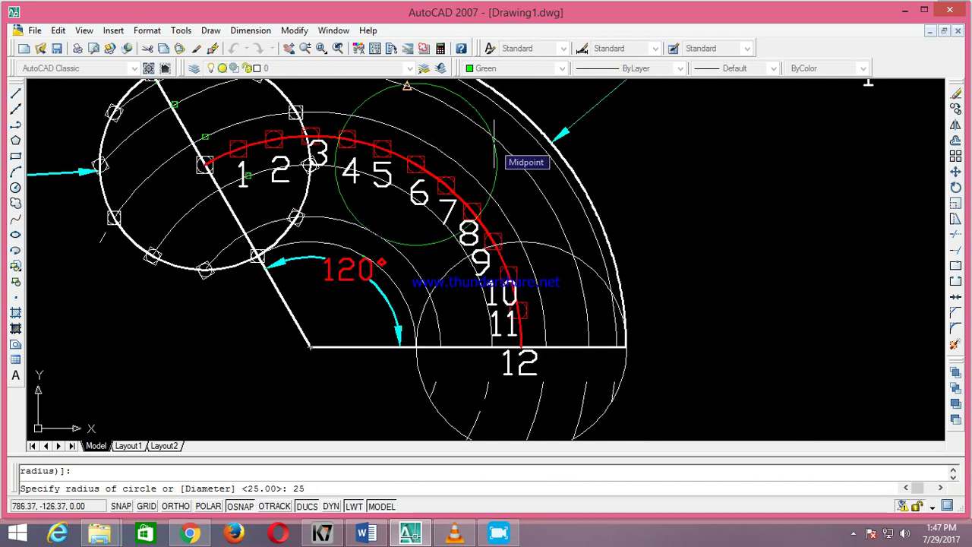
pyautogui.press('Return')
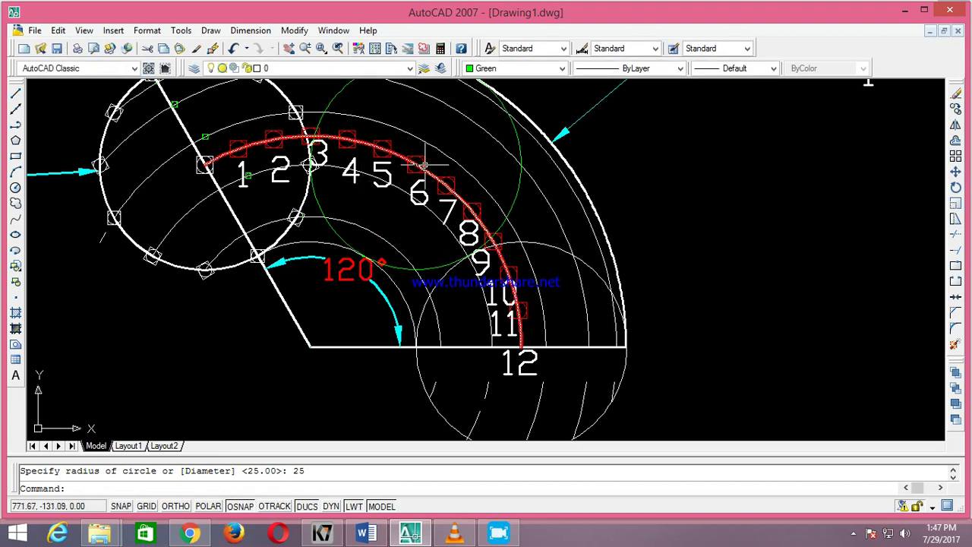
# Step: Grip-stretch the rolling circle so it is centred on division point 5
pyautogui.click(521, 145)
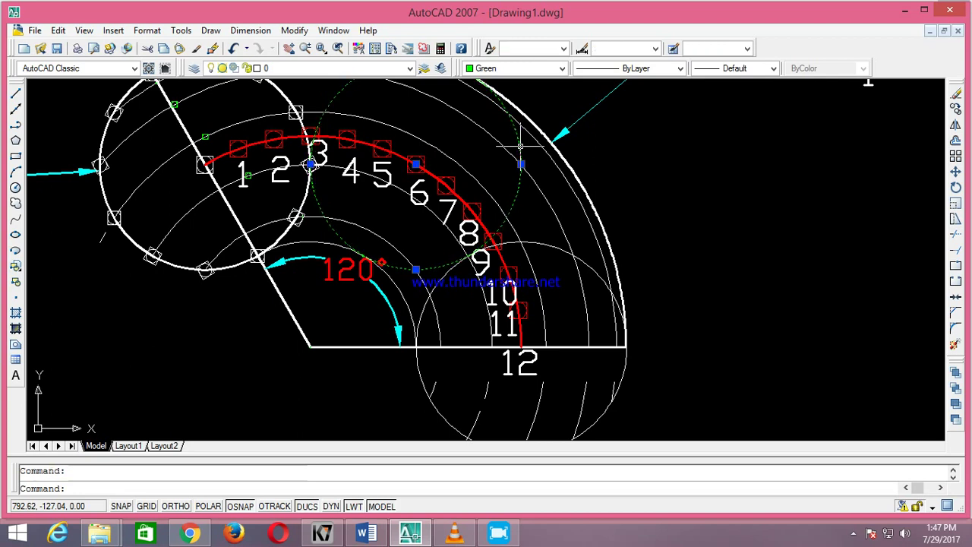
pyautogui.click(415, 164)
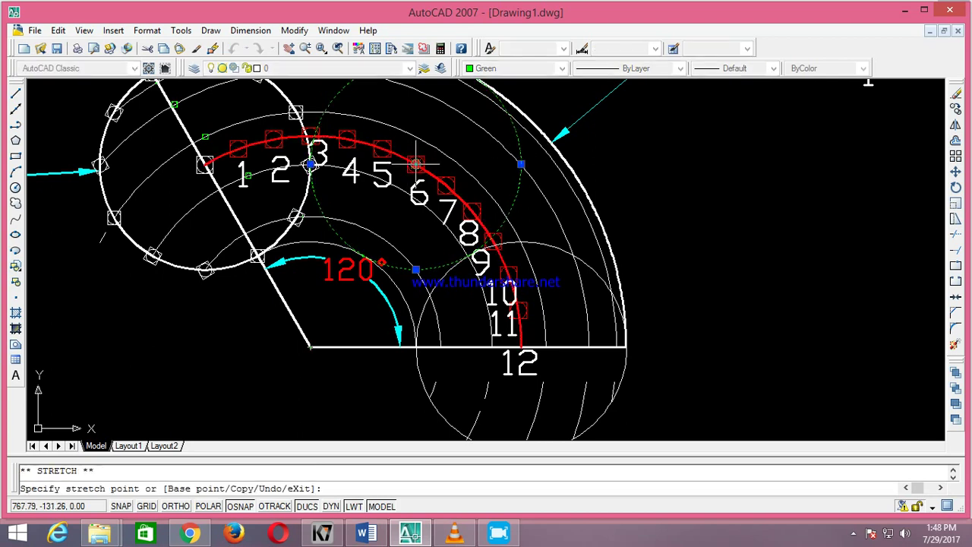
pyautogui.click(383, 146)
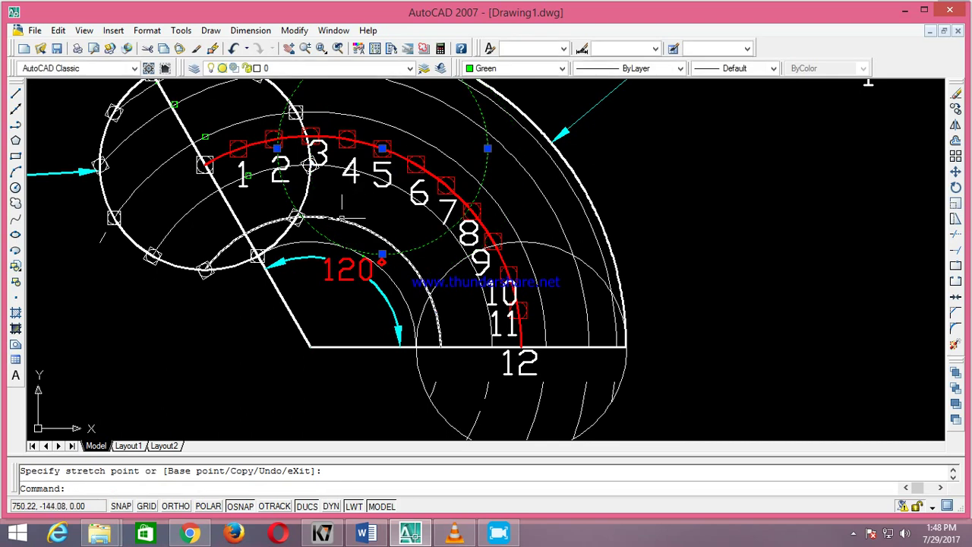
pyautogui.scroll(2, 342, 221)
pyautogui.scroll(3, 384, 193)
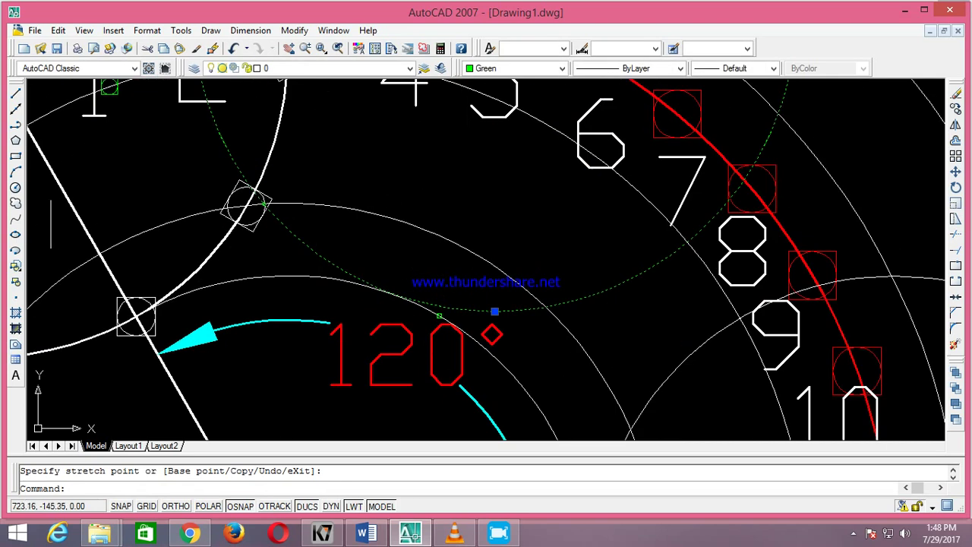
pyautogui.scroll(1, 232, 219)
pyautogui.scroll(-3, 236, 213)
pyautogui.scroll(-2, 304, 190)
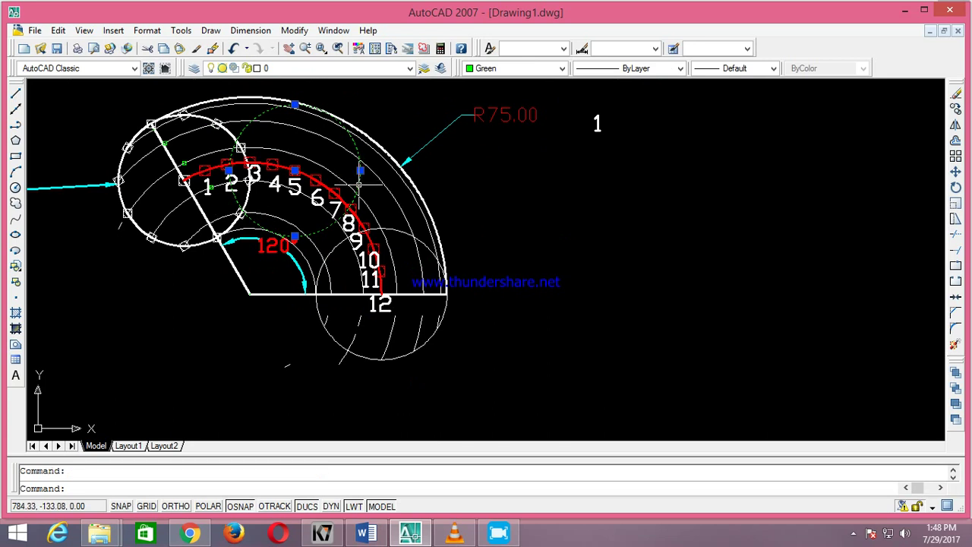
pyautogui.scroll(2, 296, 164)
pyautogui.scroll(3, 297, 161)
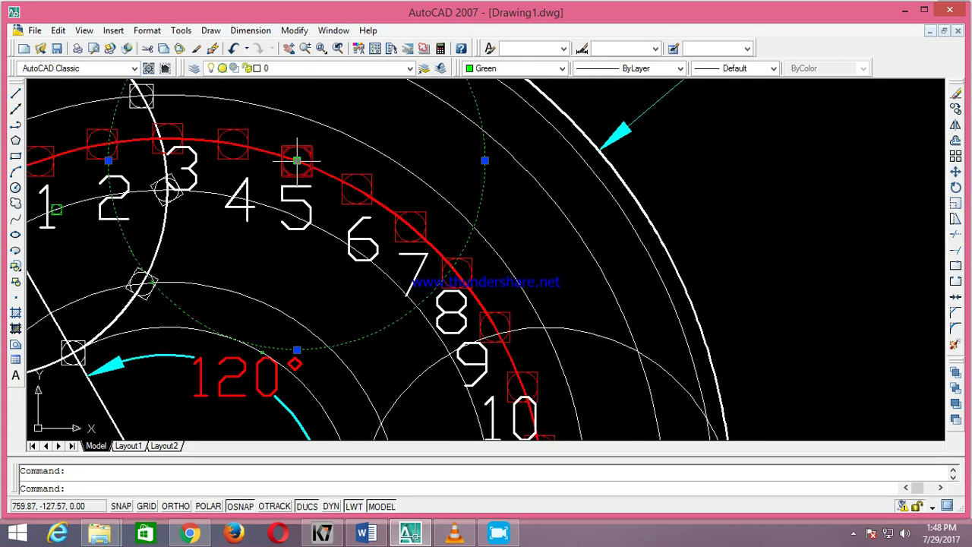
# Step: Stretch the rolling circle's centre from point 5 onto point 6 and check for a traced point
pyautogui.click(296, 160)
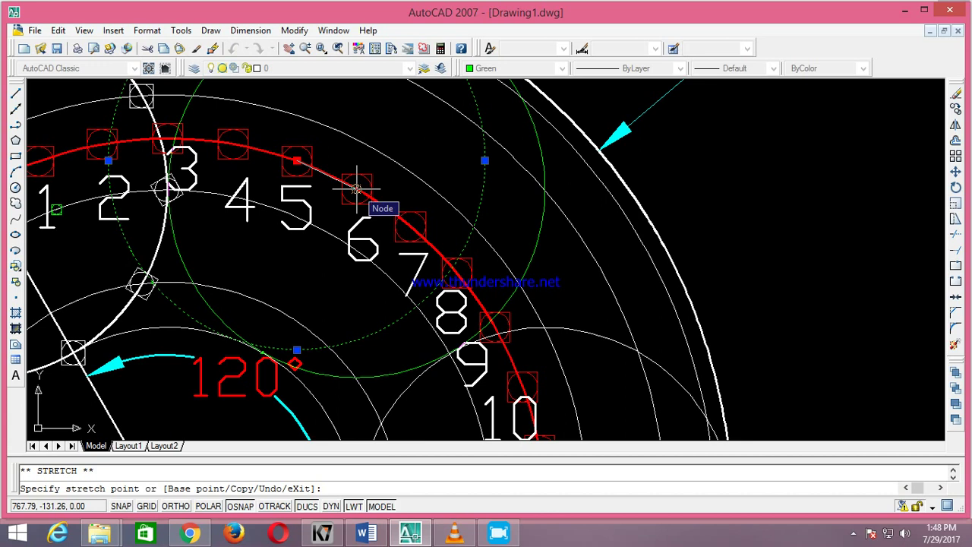
pyautogui.click(356, 187)
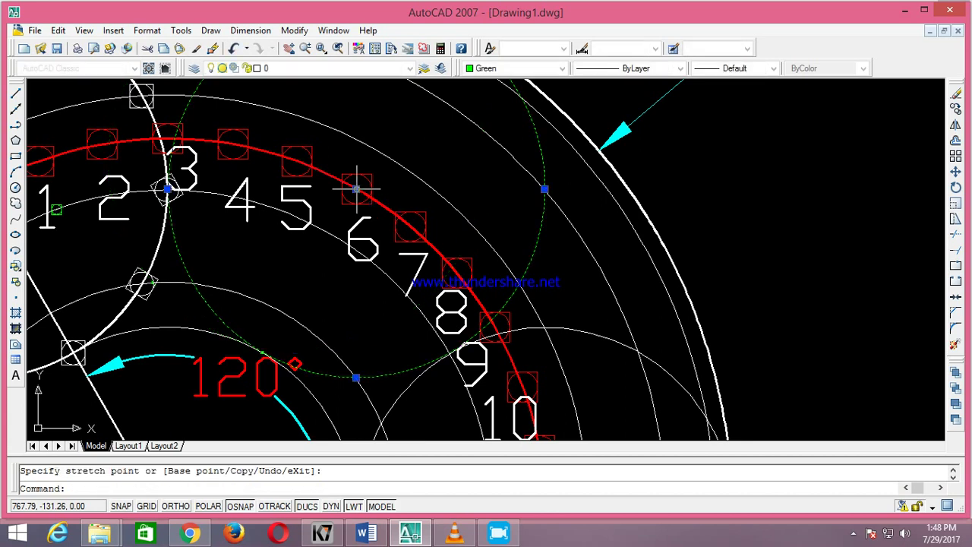
pyautogui.click(15, 297)
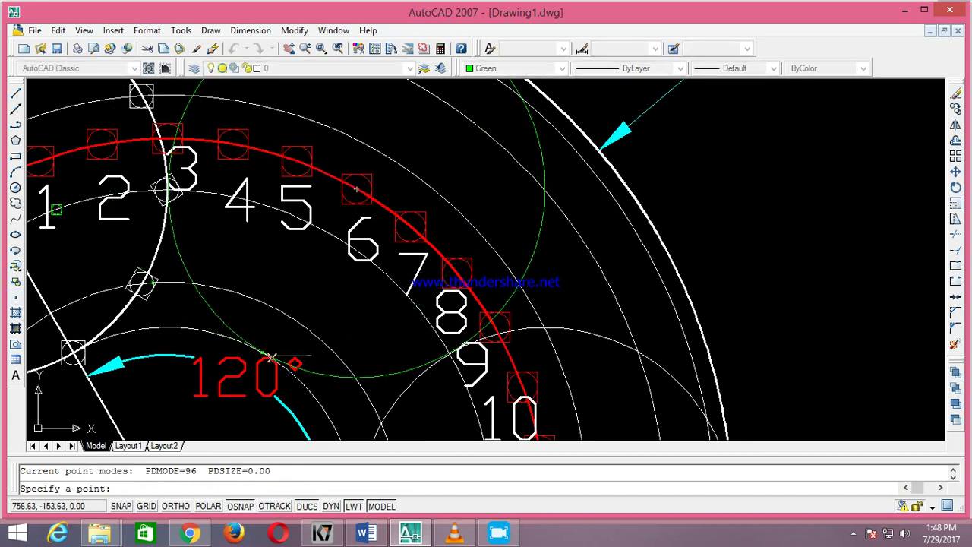
pyautogui.scroll(5, 262, 351)
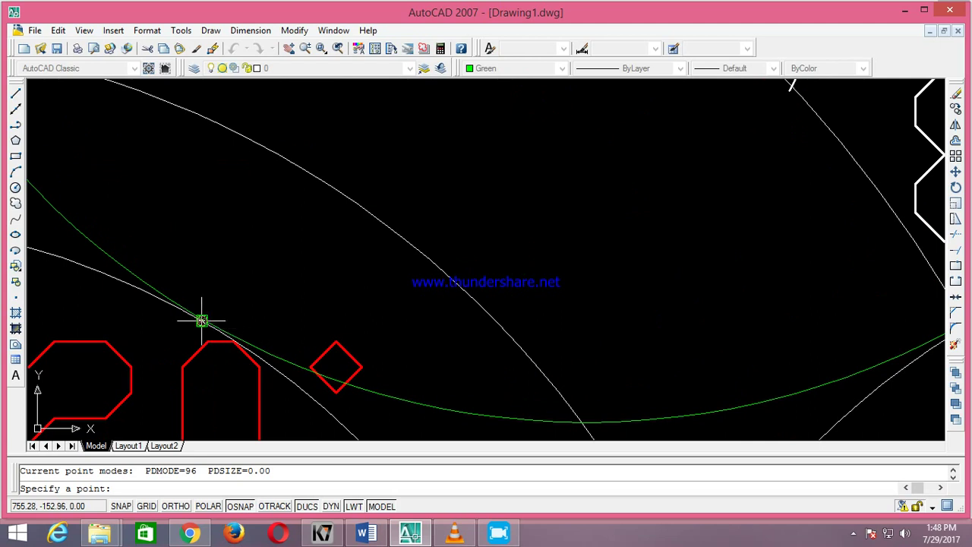
pyautogui.press('Escape')
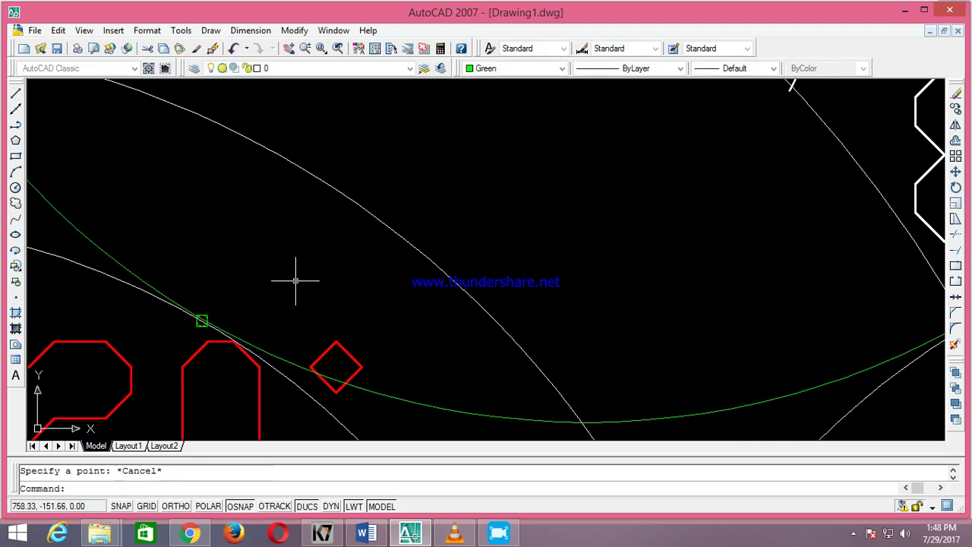
pyautogui.scroll(-5, 312, 273)
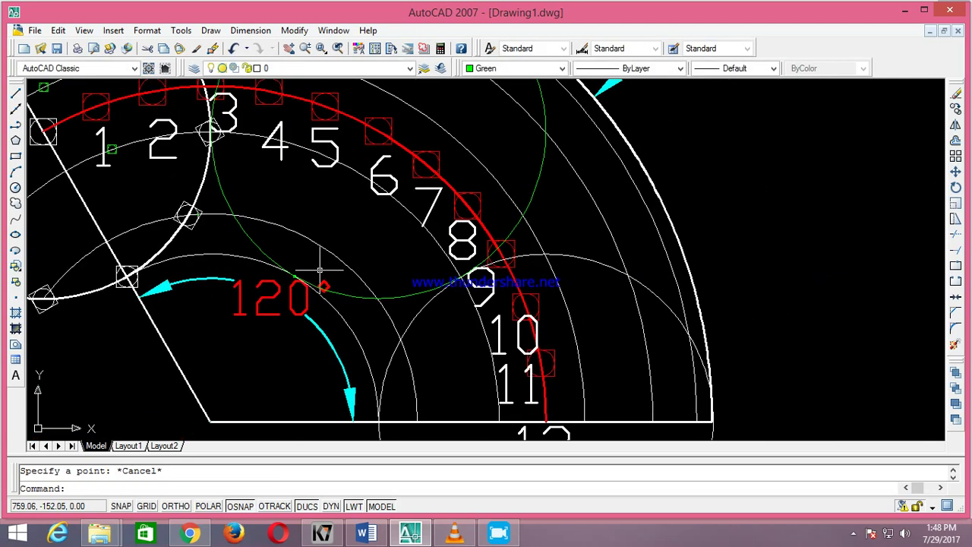
# Step: Move the circle onto point 7 and mark a point where it crosses the arc
pyautogui.click(535, 196)
pyautogui.click(378, 130)
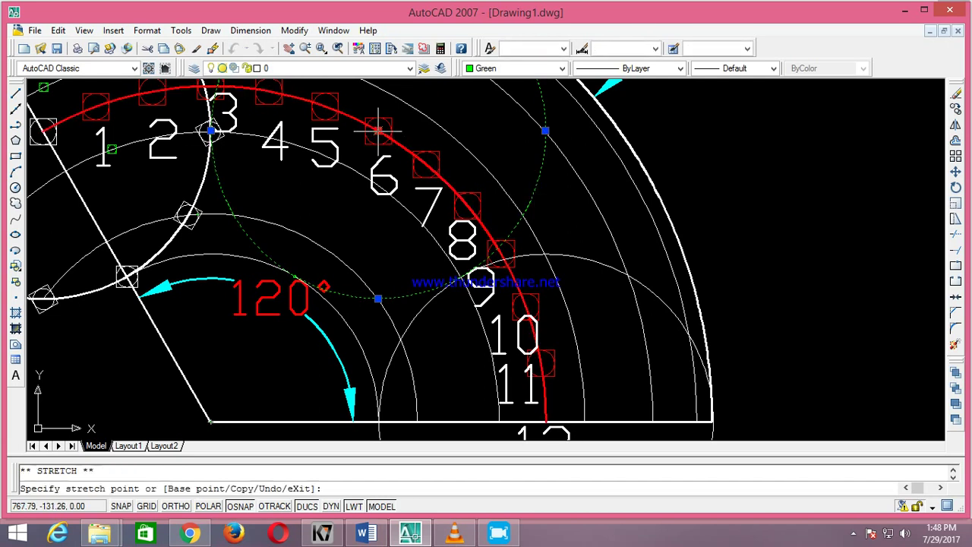
pyautogui.click(426, 164)
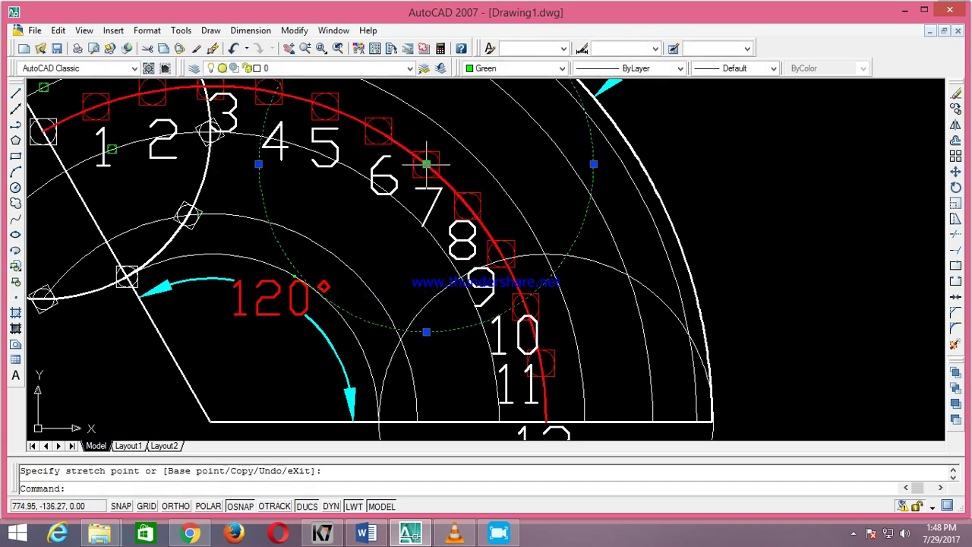
pyautogui.click(15, 297)
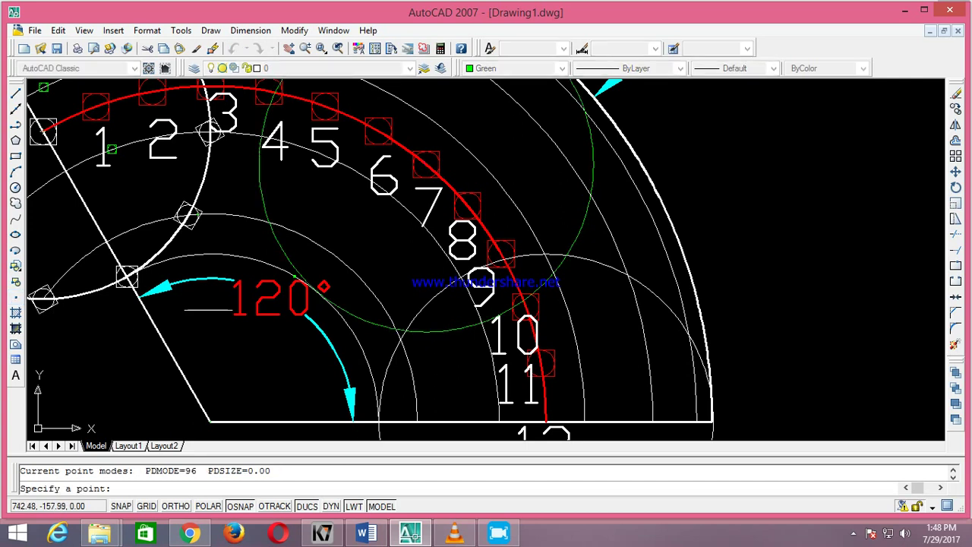
pyautogui.click(395, 329)
pyautogui.press('Escape')
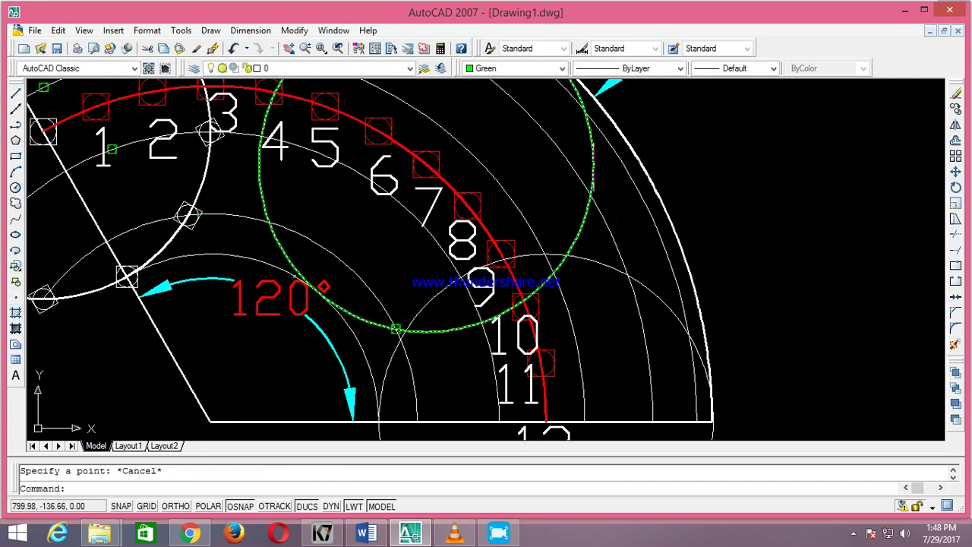
# Step: Move the rolling circle's centre onto point 8 and check for a traced point
pyautogui.click(597, 171)
pyautogui.click(426, 164)
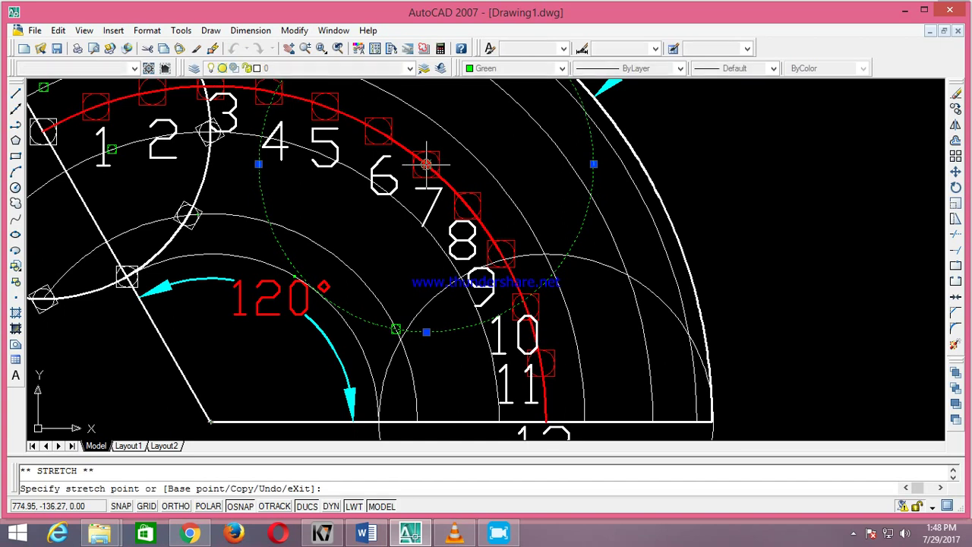
pyautogui.click(467, 205)
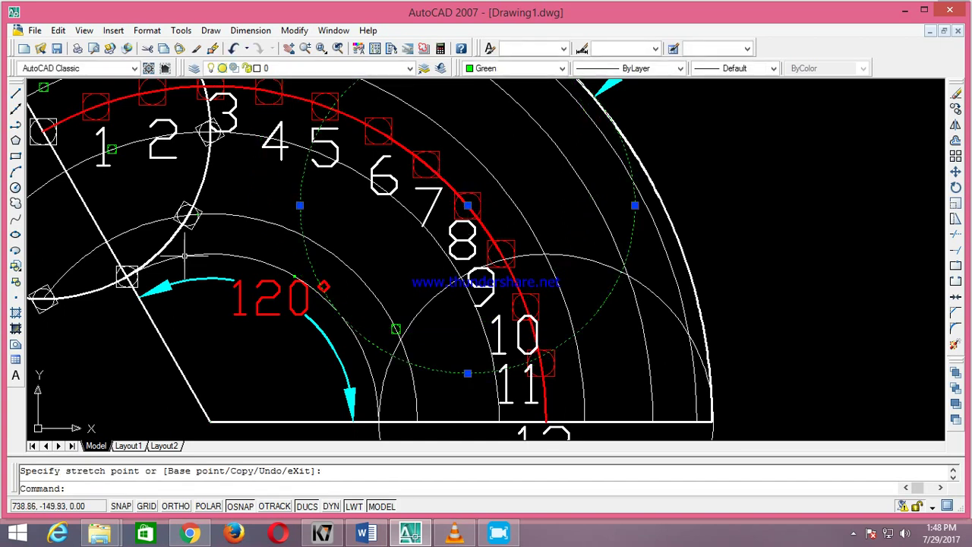
pyautogui.click(15, 299)
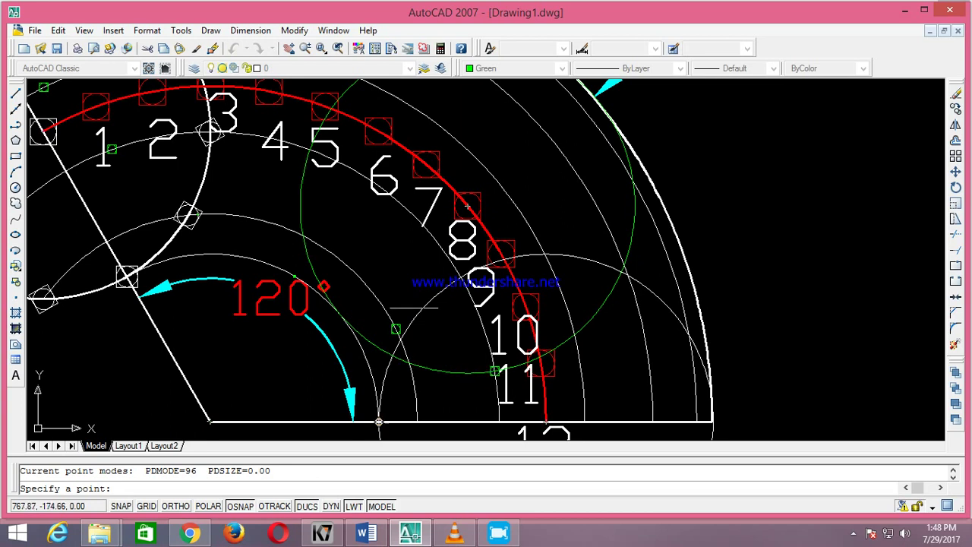
pyautogui.scroll(-2, 495, 371)
pyautogui.press('Escape')
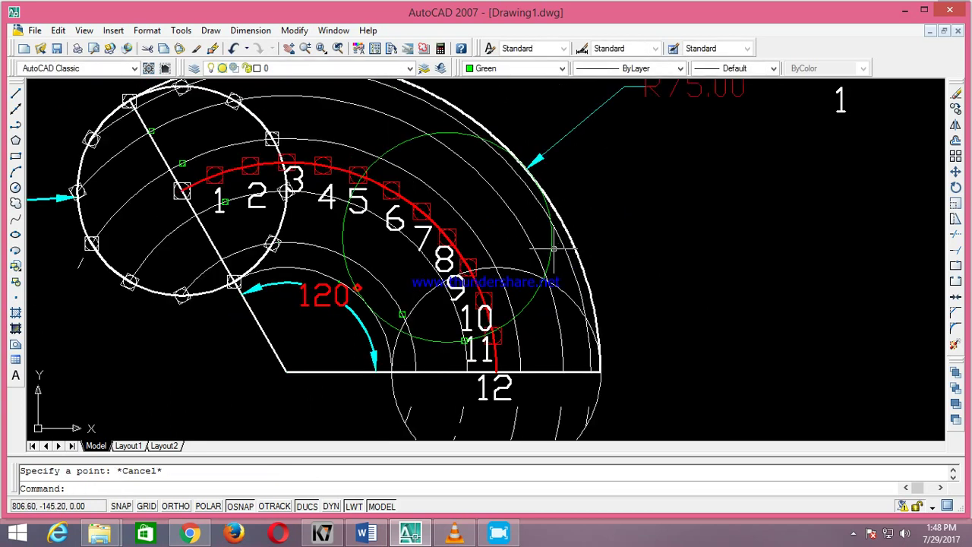
# Step: Begin moving the circle onward, then cancel the move and a point placement
pyautogui.click(554, 249)
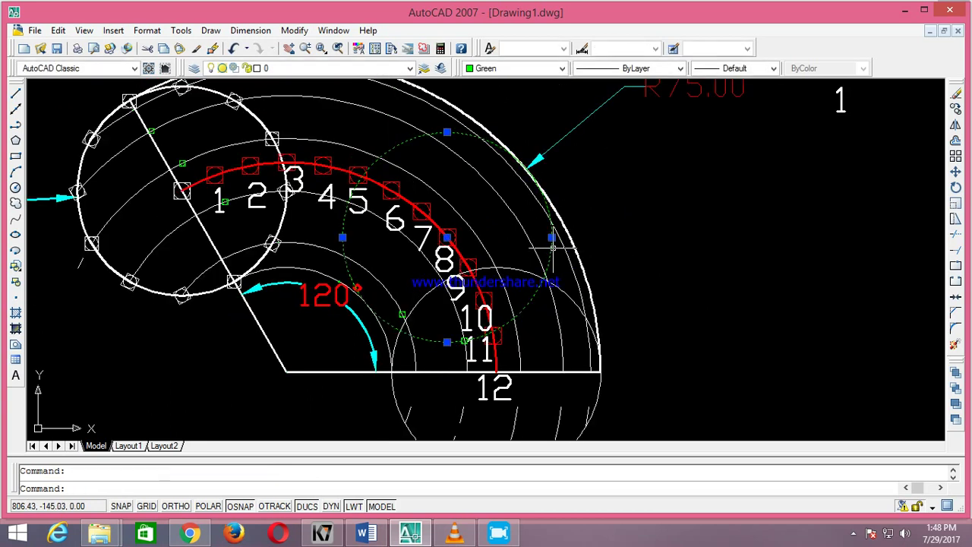
pyautogui.click(448, 237)
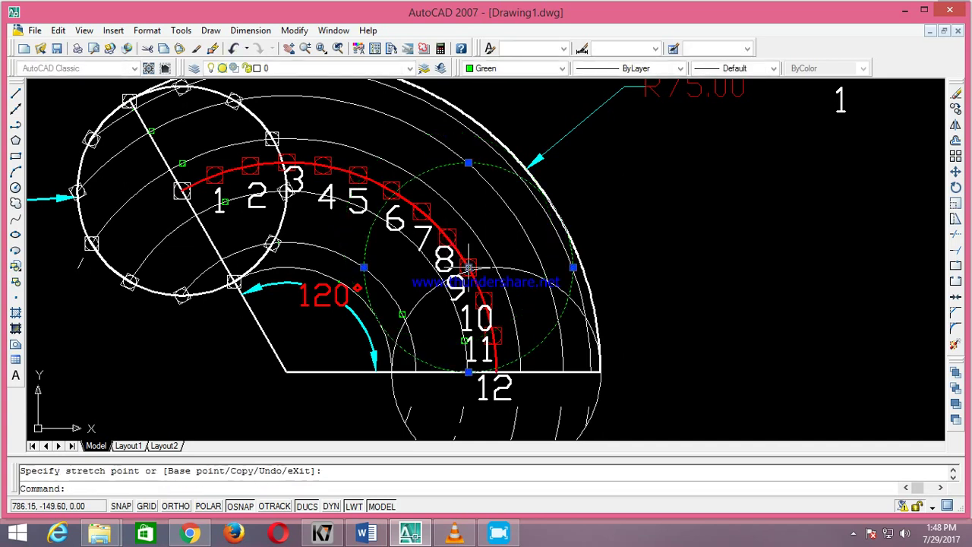
pyautogui.press('Escape')
pyautogui.click(17, 298)
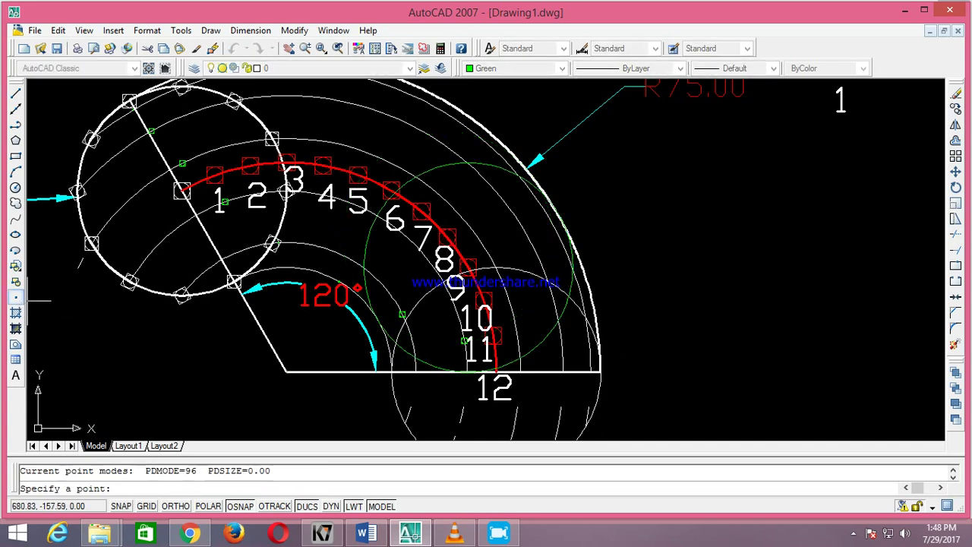
pyautogui.scroll(1, 532, 361)
pyautogui.press('Escape')
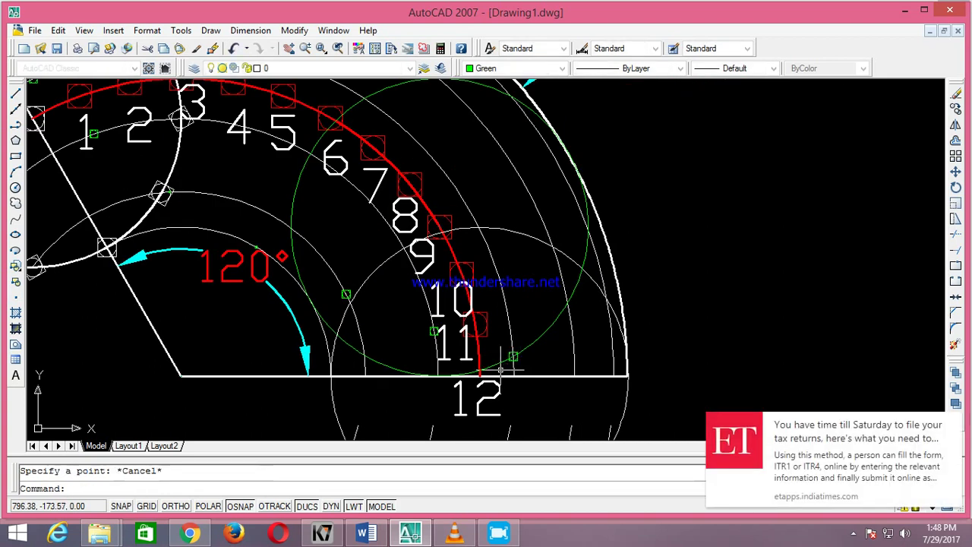
# Step: Move the circle onto point 10, mark its arc crossing, and reselect the circle
pyautogui.click(585, 266)
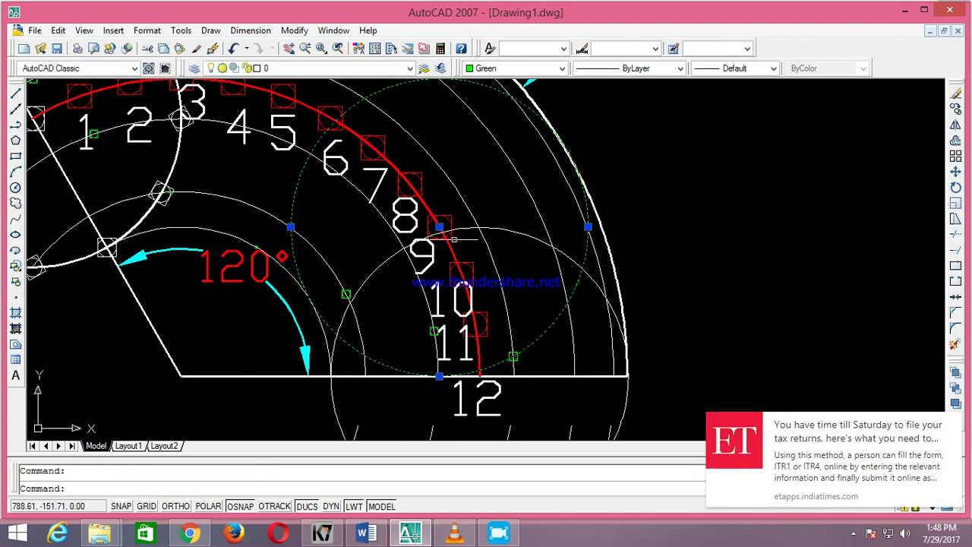
pyautogui.click(439, 226)
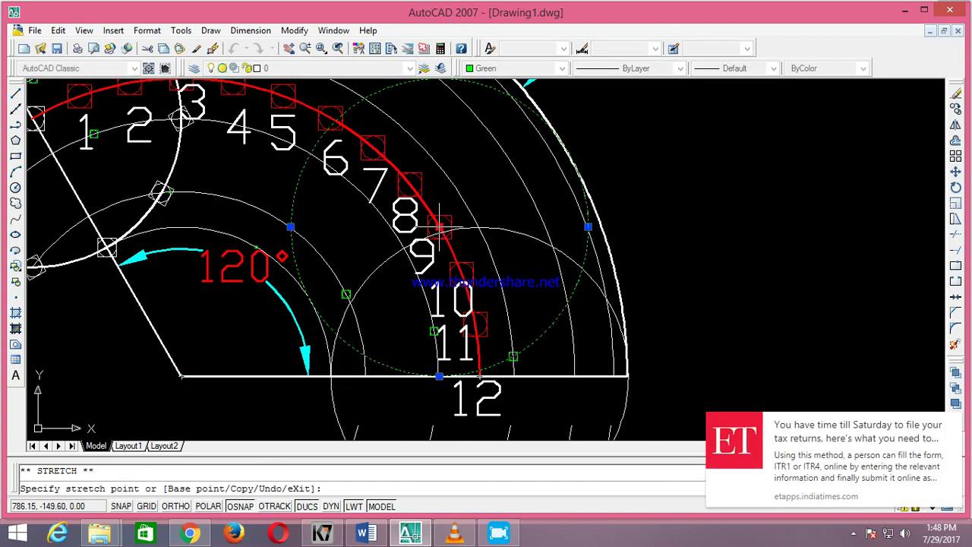
pyautogui.click(461, 272)
pyautogui.click(17, 298)
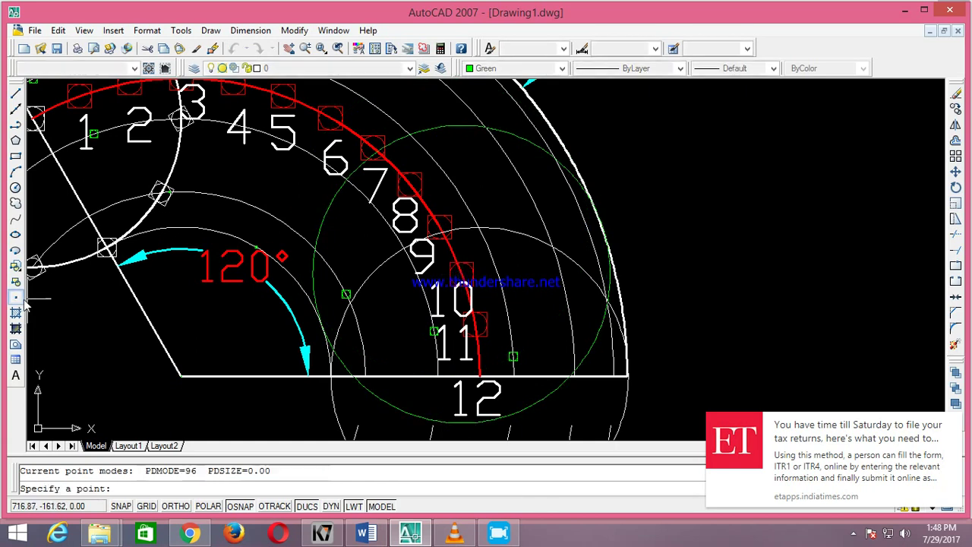
pyautogui.scroll(5, 602, 375)
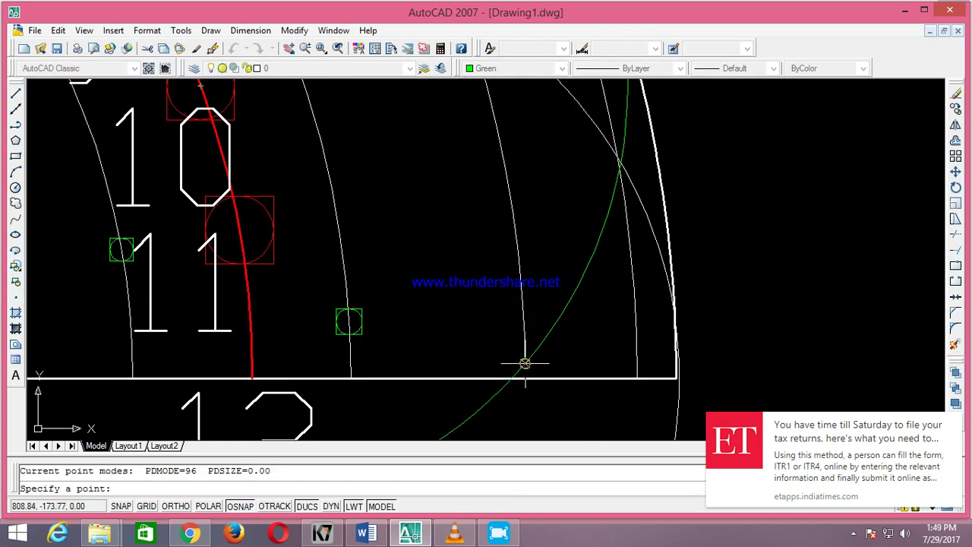
pyautogui.press('Escape')
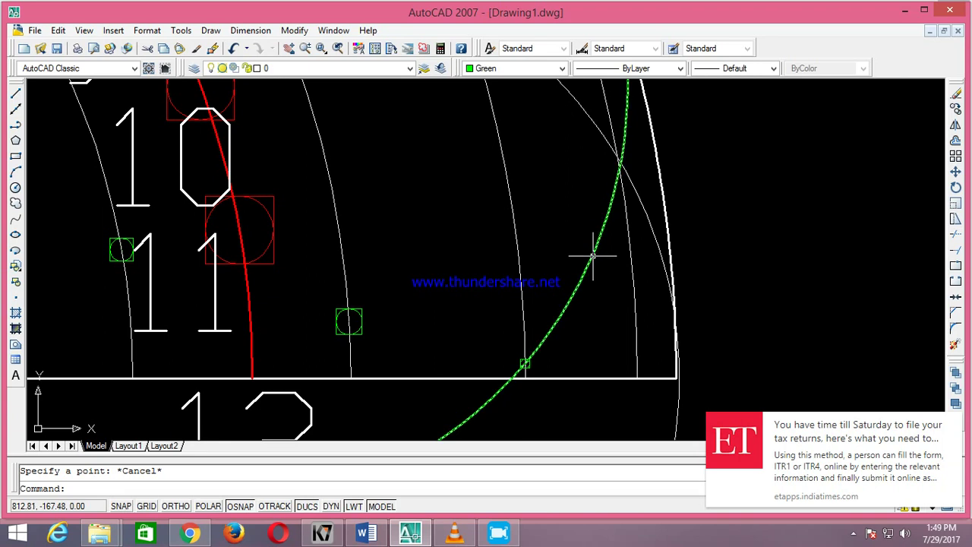
pyautogui.click(591, 256)
pyautogui.scroll(-5, 599, 328)
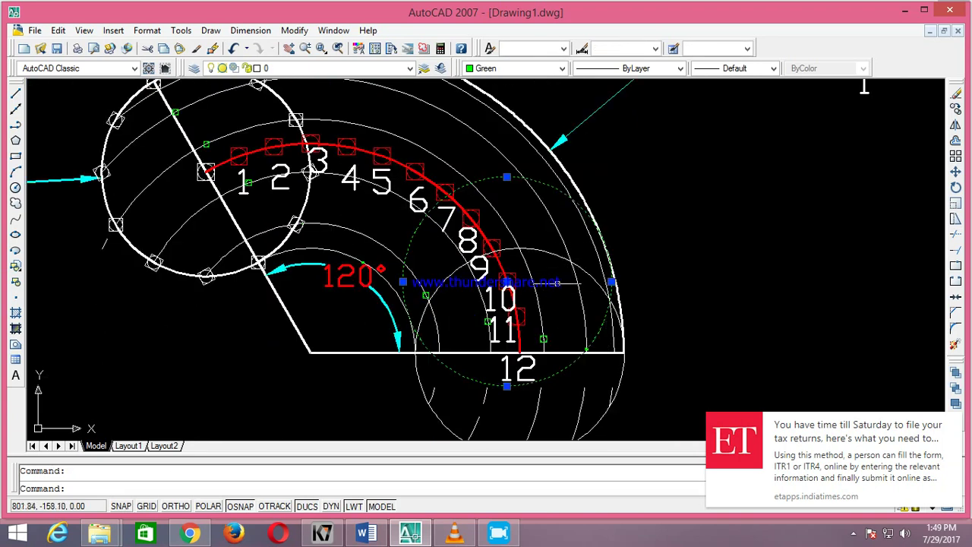
# Step: Try moving the red line's end to a new point, then cancel that stretch
pyautogui.scroll(2, 520, 284)
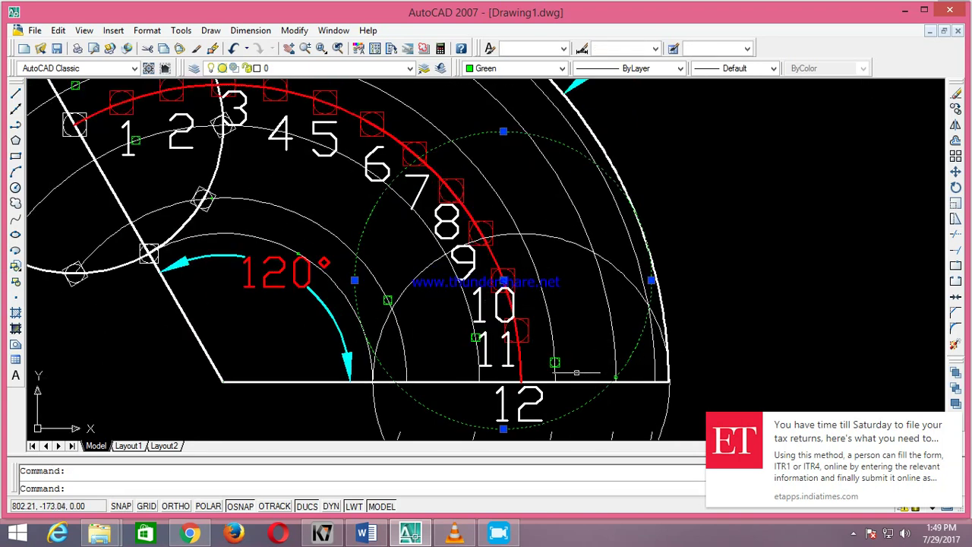
pyautogui.scroll(1, 562, 372)
pyautogui.scroll(1, 525, 349)
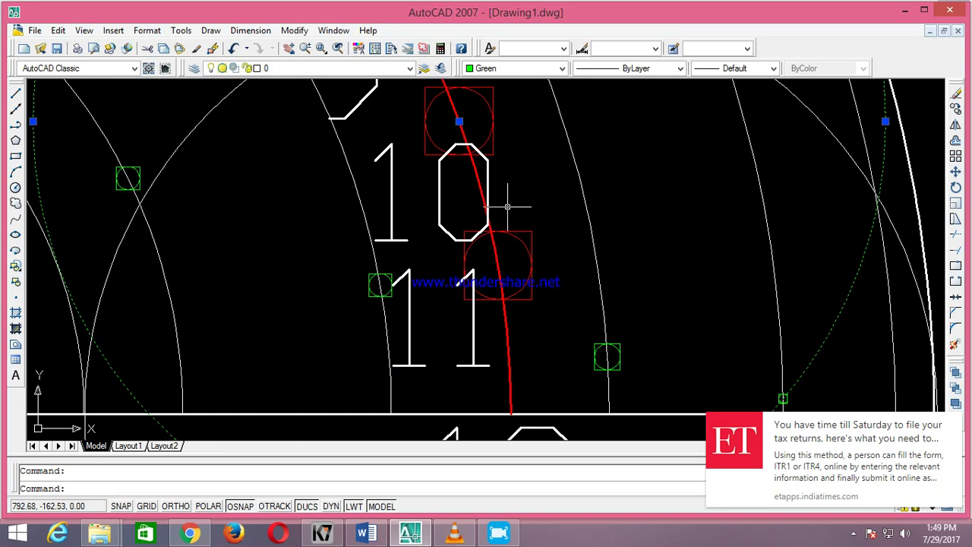
pyautogui.click(458, 122)
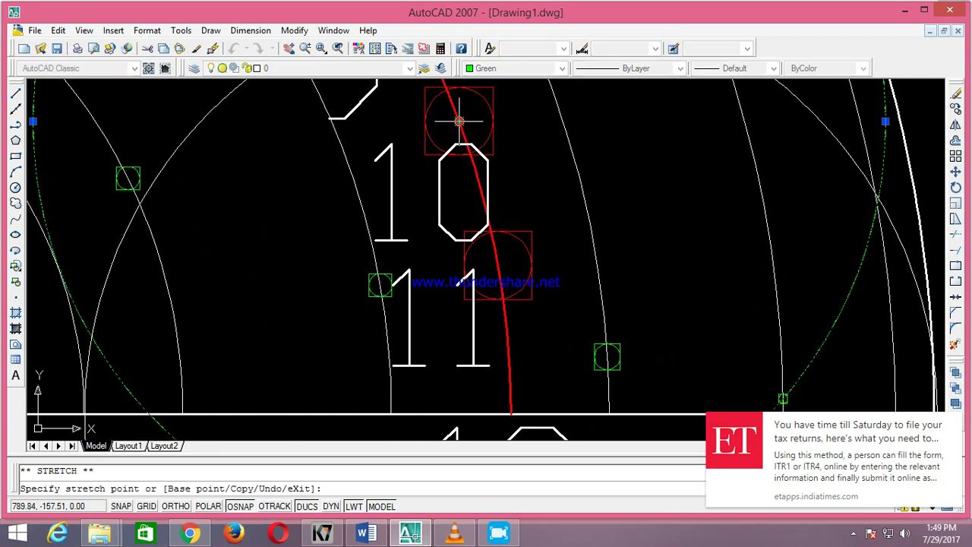
pyautogui.click(497, 265)
pyautogui.scroll(-5, 497, 265)
pyautogui.scroll(1, 531, 281)
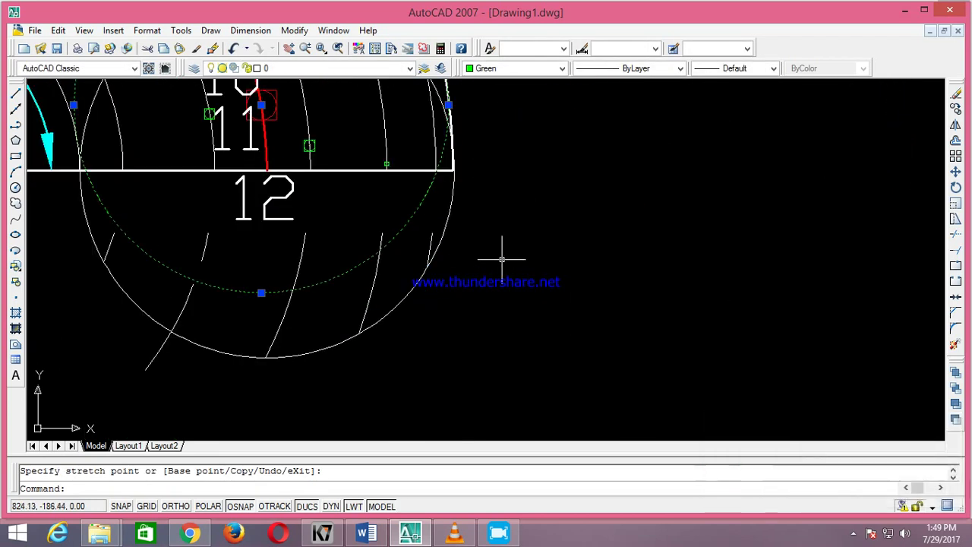
pyautogui.scroll(2, 501, 256)
pyautogui.scroll(-2, 517, 258)
pyautogui.scroll(1, 456, 182)
pyautogui.scroll(1, 435, 163)
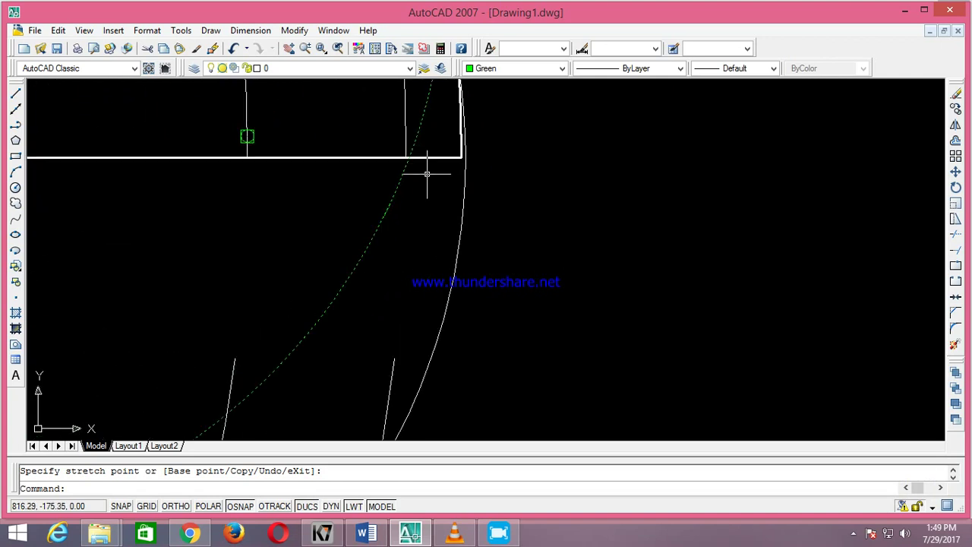
pyautogui.scroll(1, 427, 174)
pyautogui.scroll(-1, 427, 174)
pyautogui.scroll(-1, 428, 176)
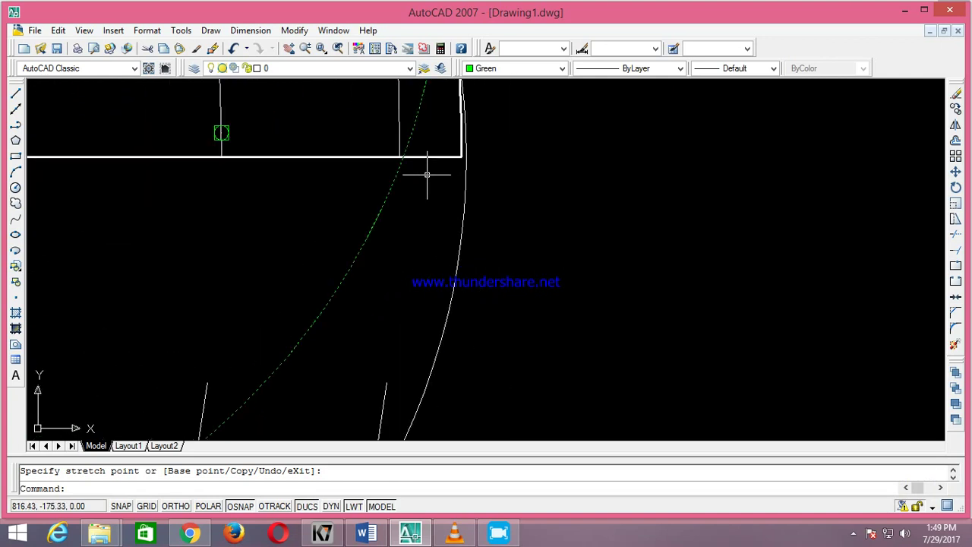
pyautogui.scroll(-2, 428, 178)
pyautogui.scroll(-2, 456, 190)
pyautogui.scroll(-1, 448, 129)
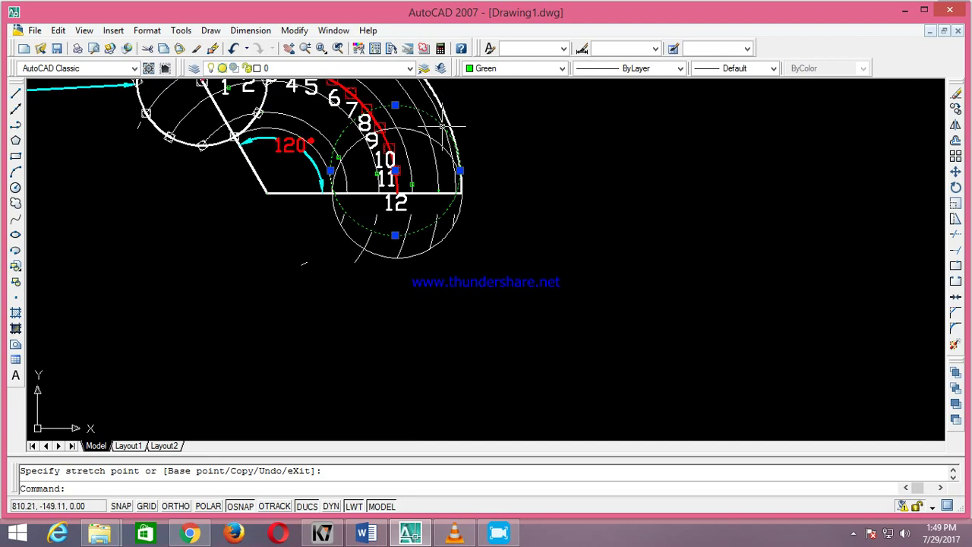
pyautogui.scroll(2, 437, 122)
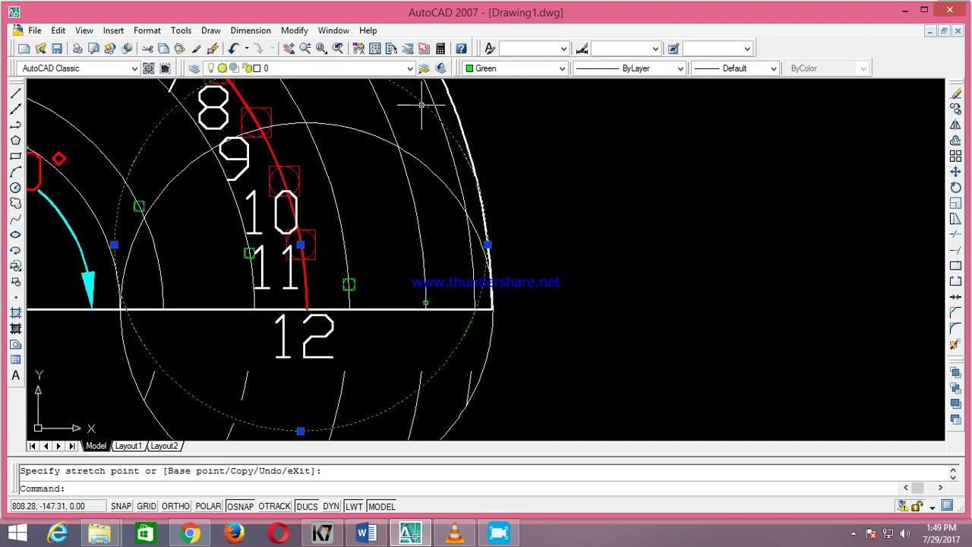
pyautogui.press('Escape')
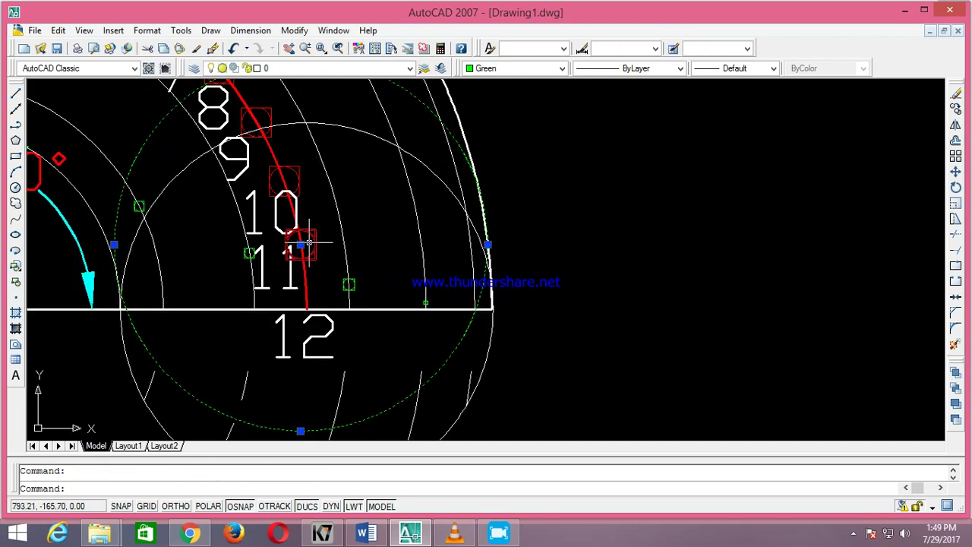
# Step: Stretch the red arc's end grip onto the baseline at position 12, cancelling the stray POINT command
pyautogui.click(302, 244)
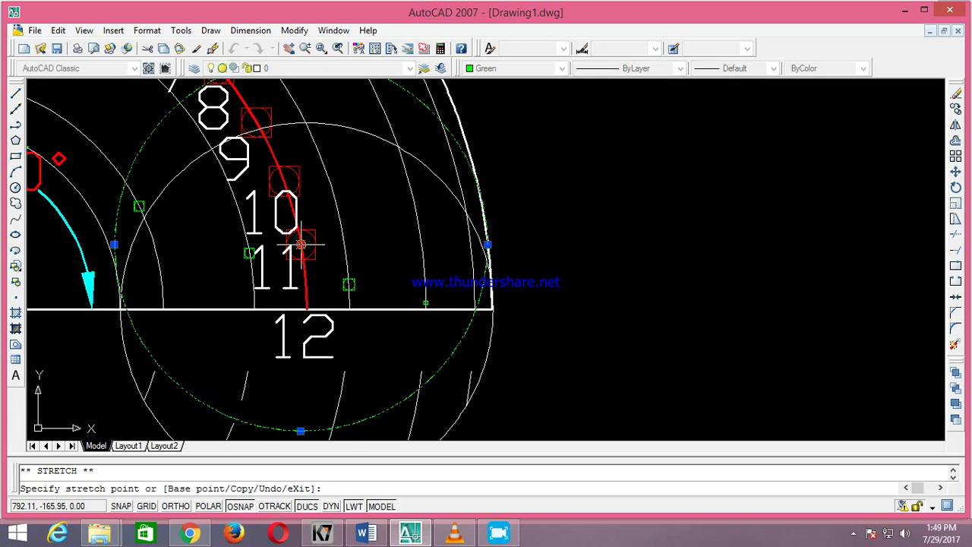
pyautogui.click(306, 310)
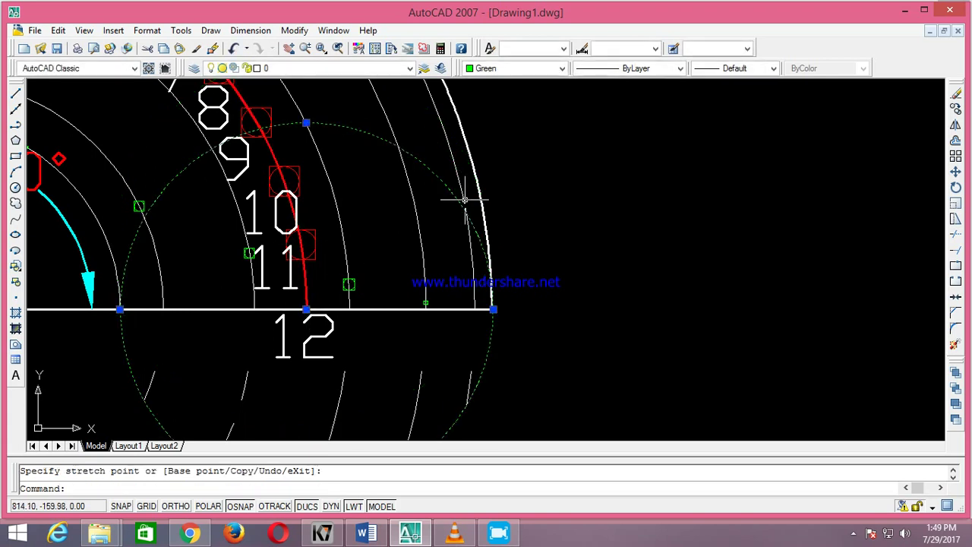
pyautogui.click(16, 299)
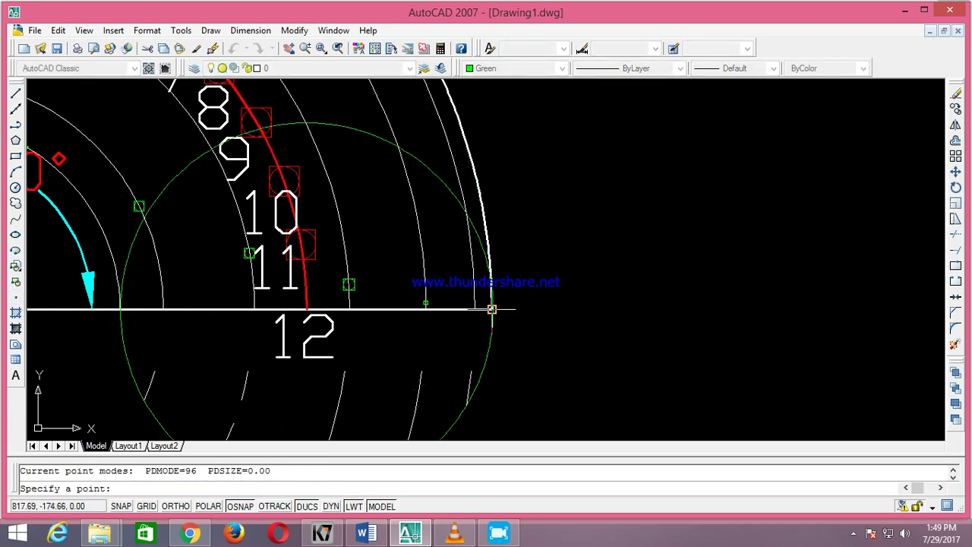
pyautogui.press('Escape')
pyautogui.scroll(-5, 606, 319)
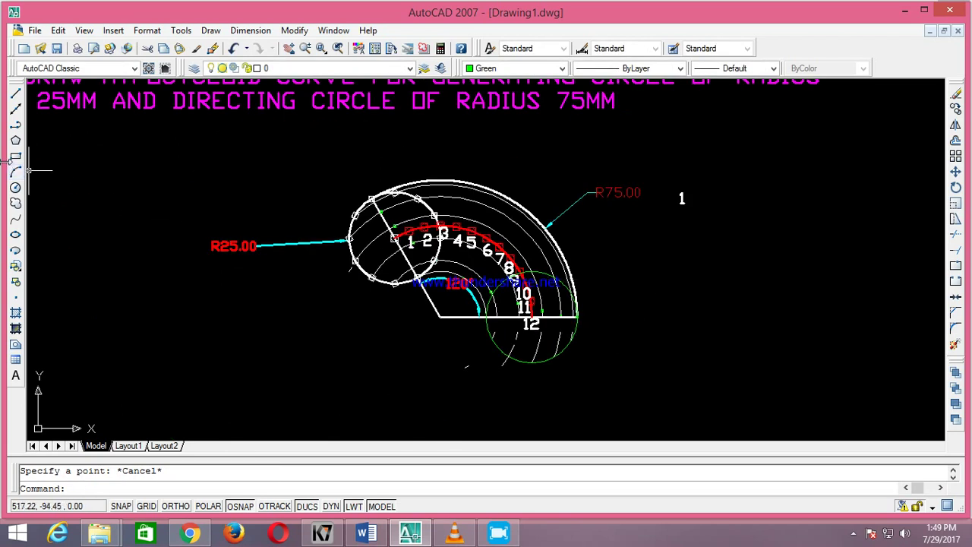
# Step: Start a spline at the top traced node and pass it through the next two traced points
pyautogui.click(16, 219)
pyautogui.scroll(4, 174, 211)
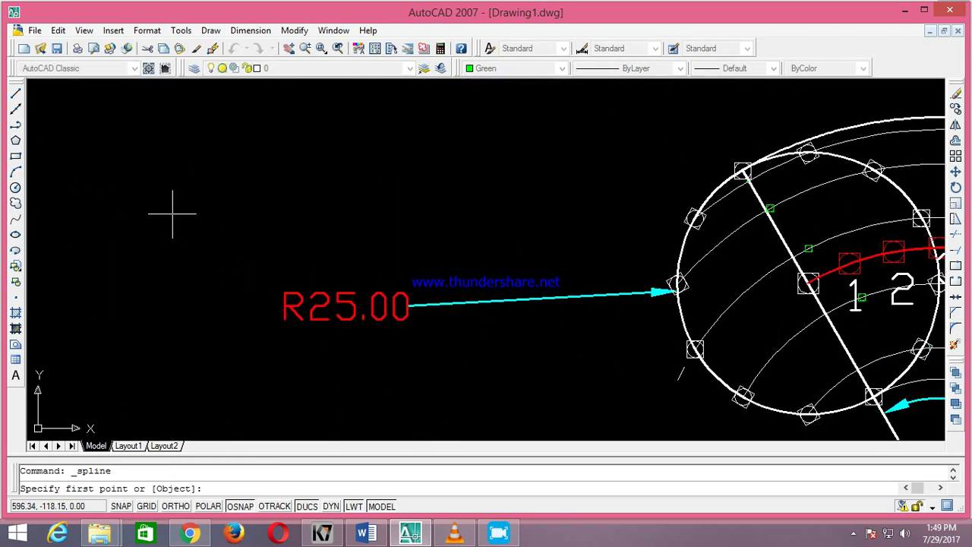
pyautogui.scroll(-5, 341, 238)
pyautogui.scroll(-1, 556, 242)
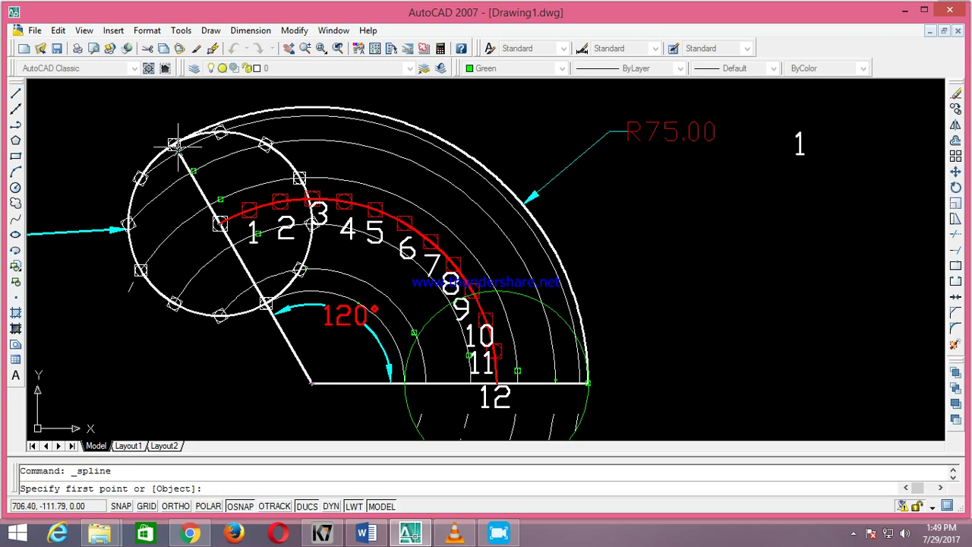
pyautogui.click(174, 144)
pyautogui.click(193, 171)
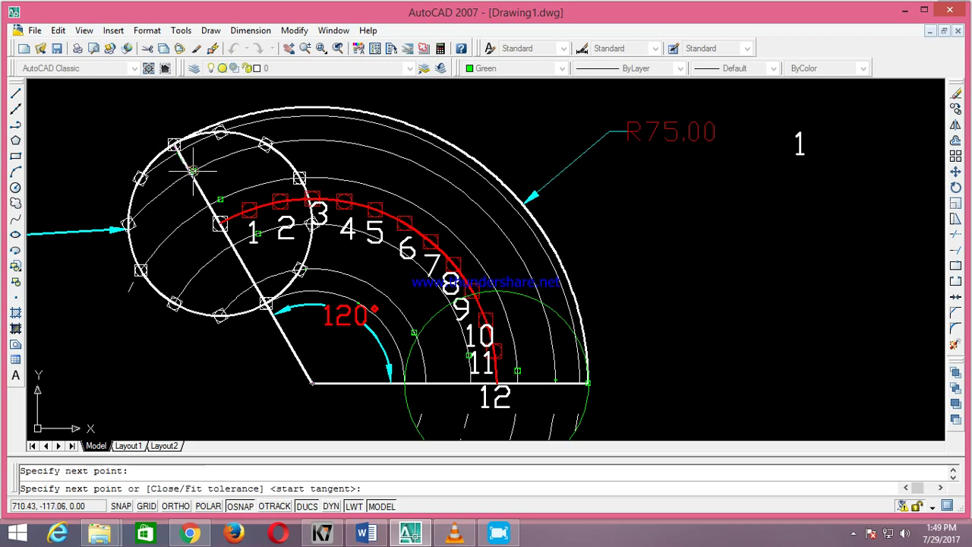
pyautogui.click(221, 199)
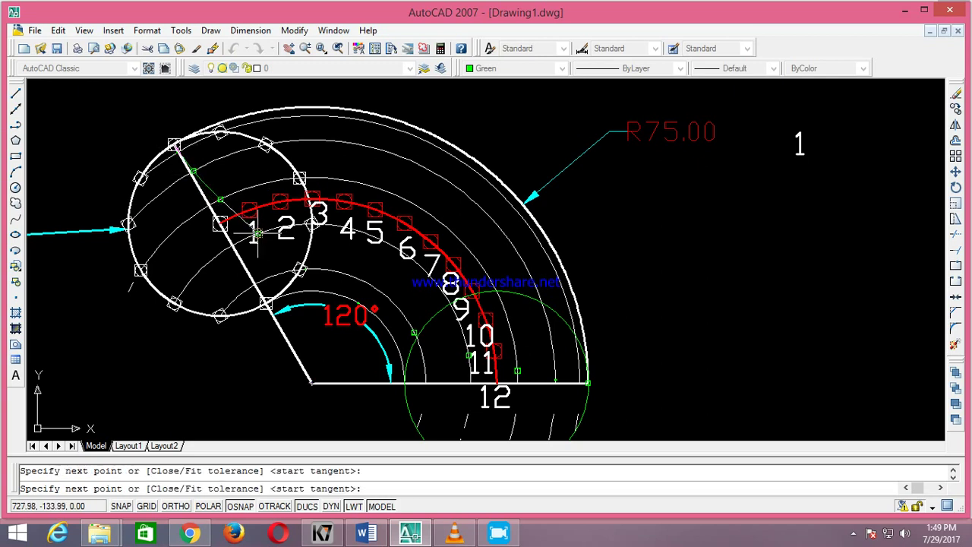
pyautogui.scroll(3, 300, 270)
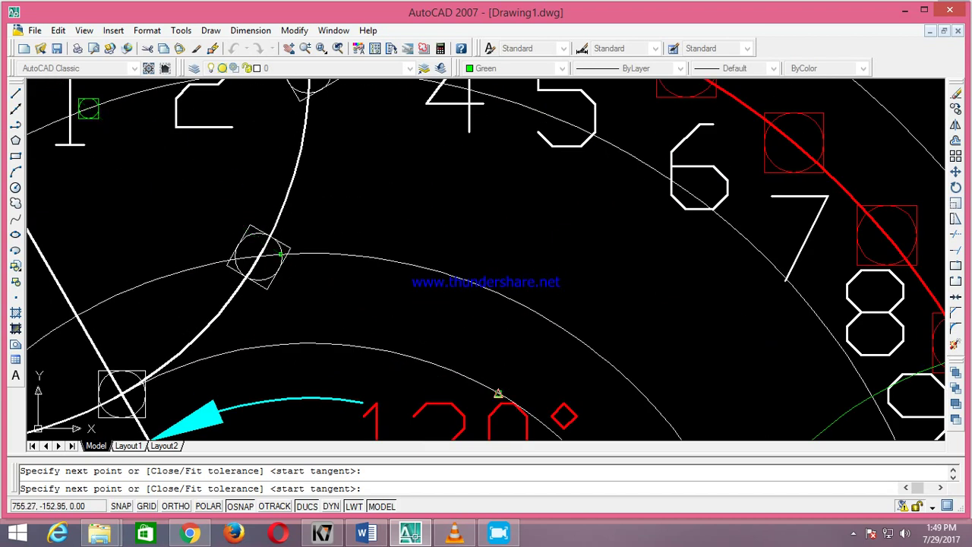
pyautogui.scroll(-3, 499, 391)
pyautogui.scroll(-2, 401, 267)
pyautogui.scroll(3, 401, 268)
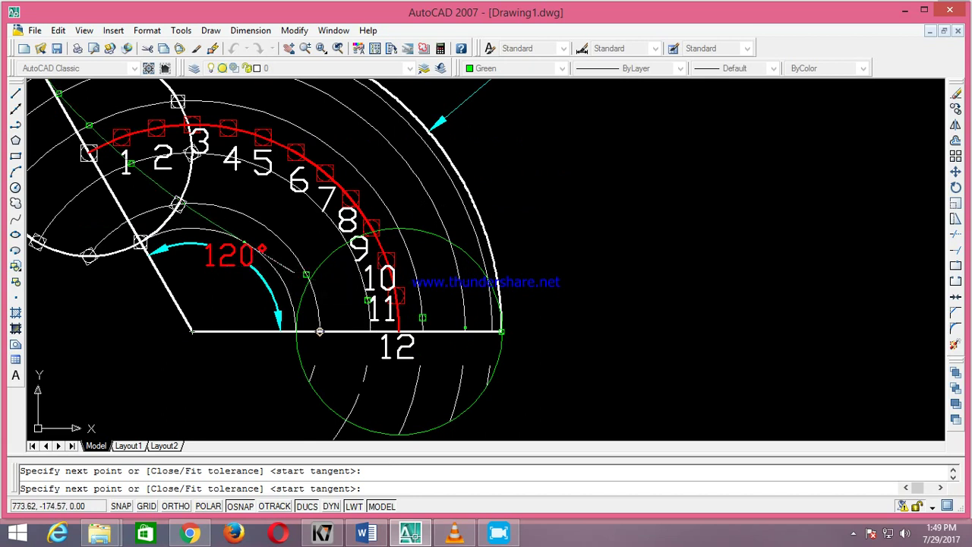
# Step: Finish the spline through the point near position 11 to the baseline's right end, accepting default tangents
pyautogui.click(368, 301)
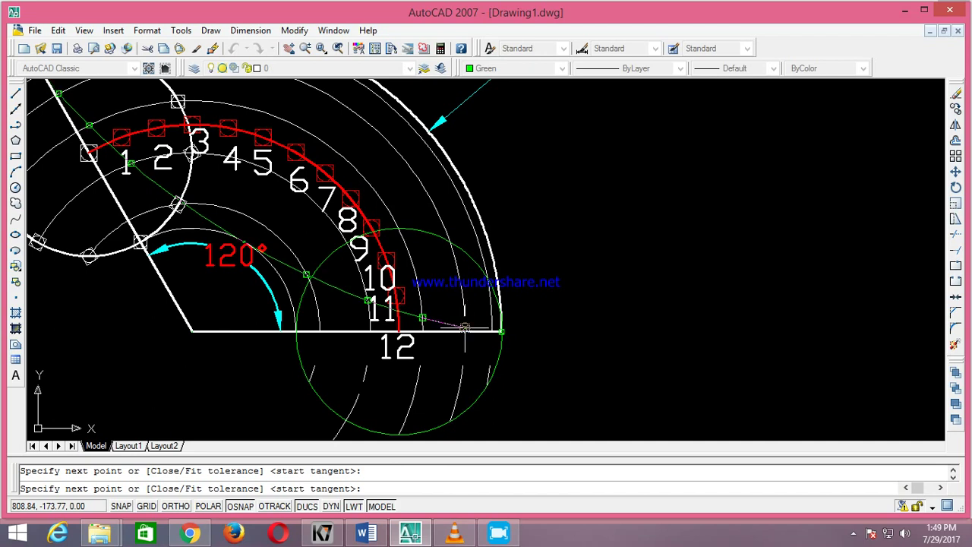
pyautogui.scroll(3, 574, 348)
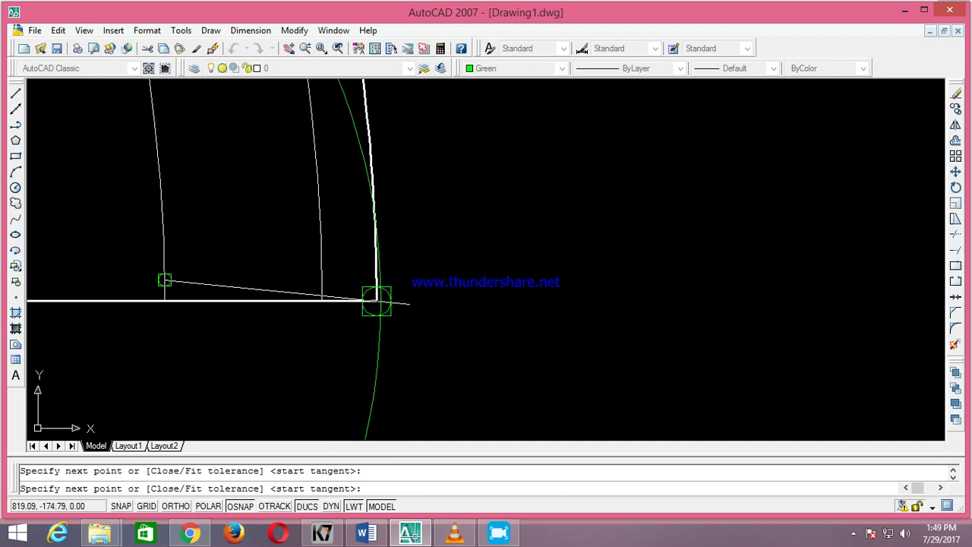
pyautogui.click(380, 301)
pyautogui.press('Return')
pyautogui.press('Return')
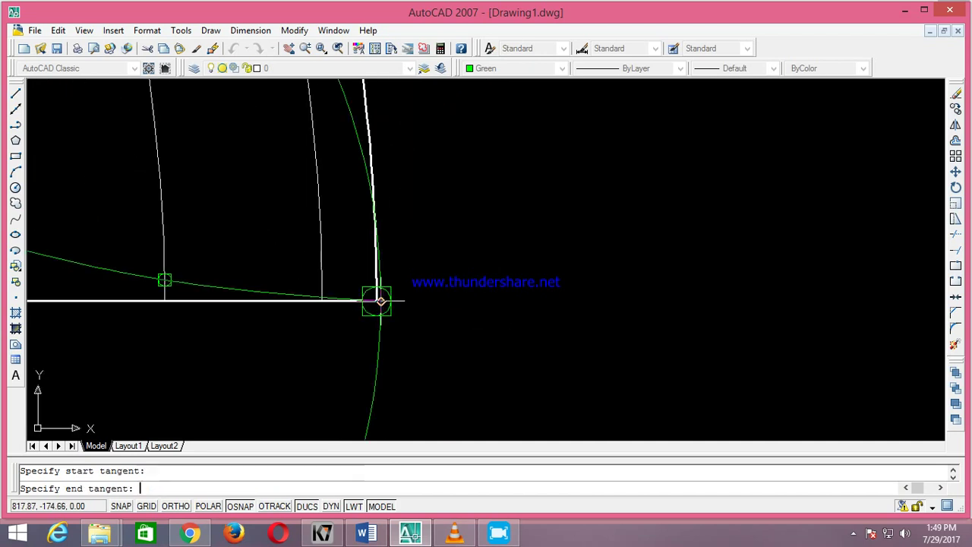
pyautogui.press('Return')
pyautogui.press('Return')
pyautogui.press('Return')
pyautogui.scroll(-3, 380, 300)
pyautogui.scroll(-2, 448, 300)
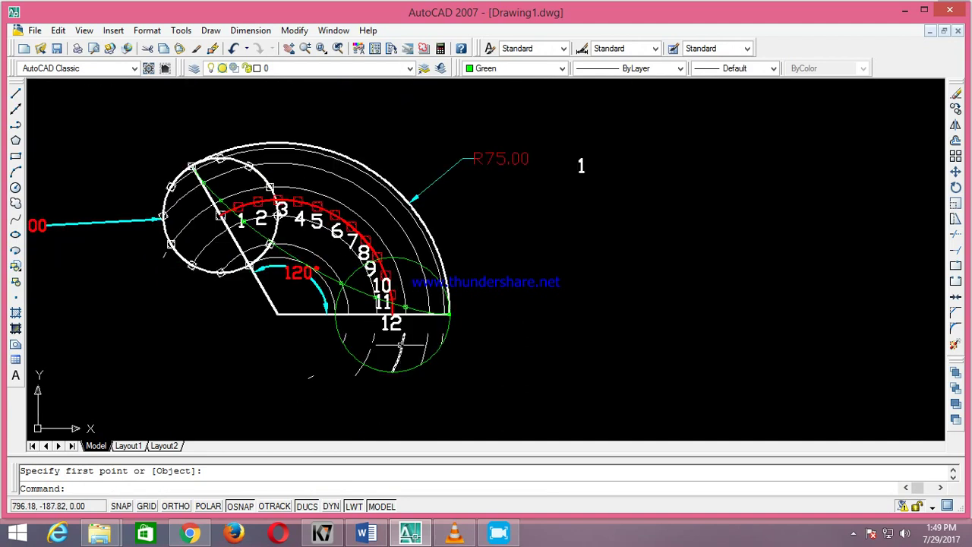
# Step: Select the green hypocycloid spline and give it a 0.80 mm lineweight
pyautogui.press('Escape')
pyautogui.click(284, 253)
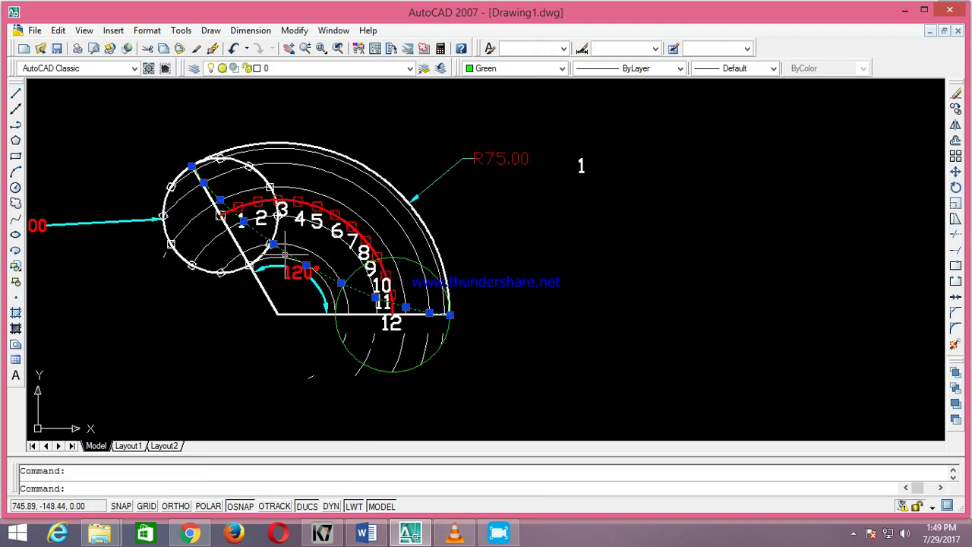
pyautogui.click(727, 68)
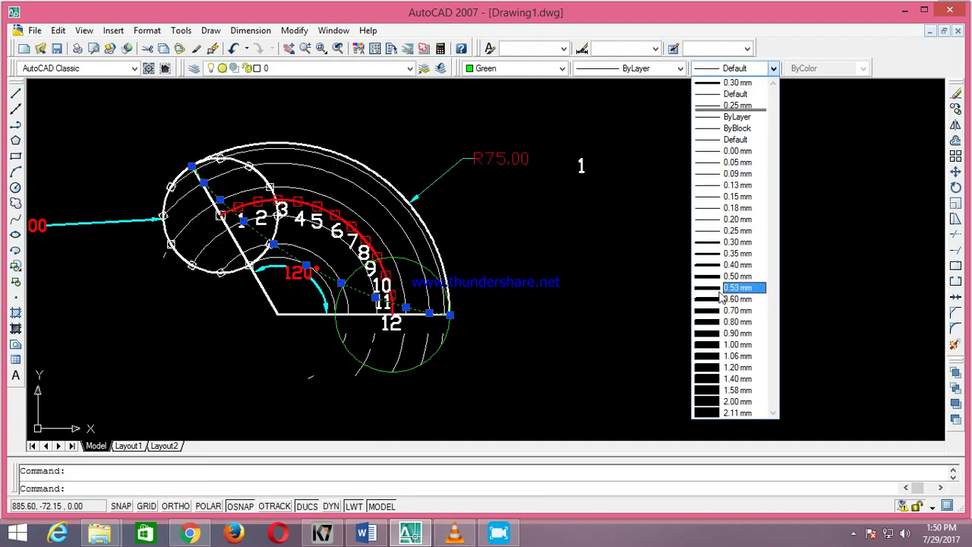
pyautogui.click(714, 321)
pyautogui.scroll(3, 284, 238)
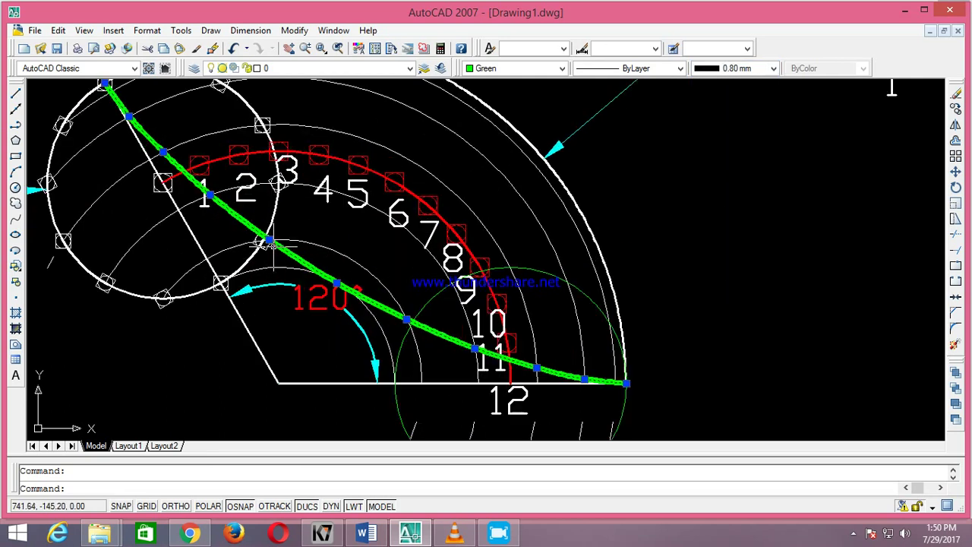
pyautogui.scroll(-2, 270, 239)
pyautogui.scroll(-2, 506, 256)
pyautogui.scroll(2, 303, 257)
pyautogui.scroll(-3, 303, 257)
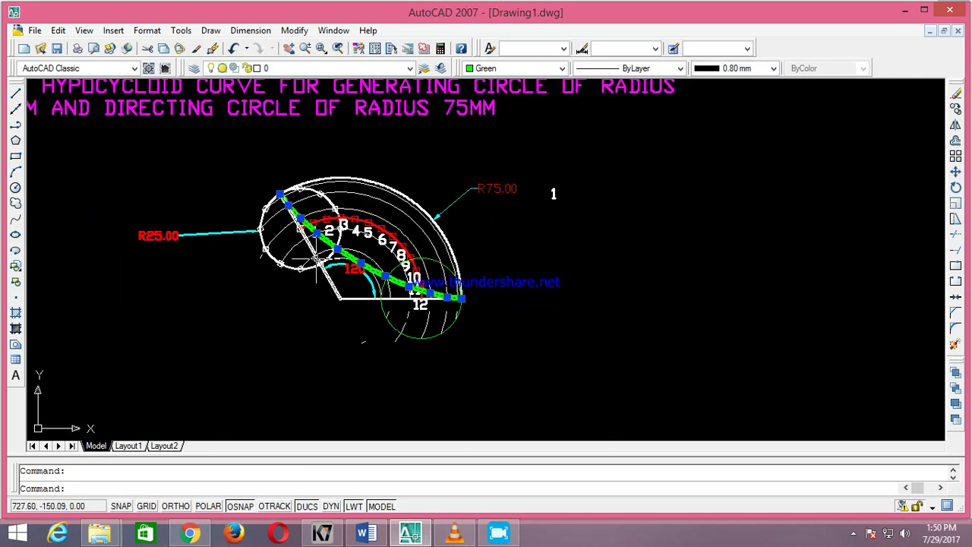
pyautogui.scroll(2, 327, 243)
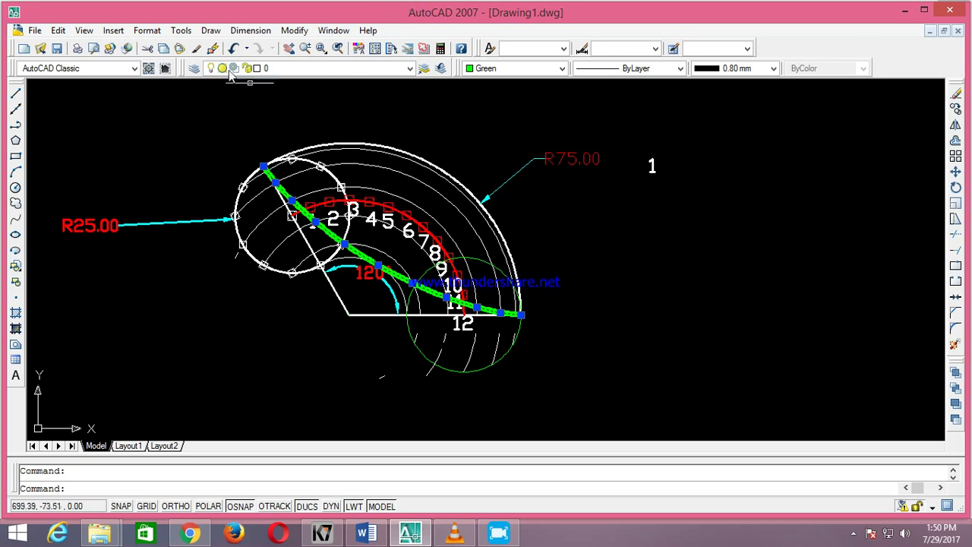